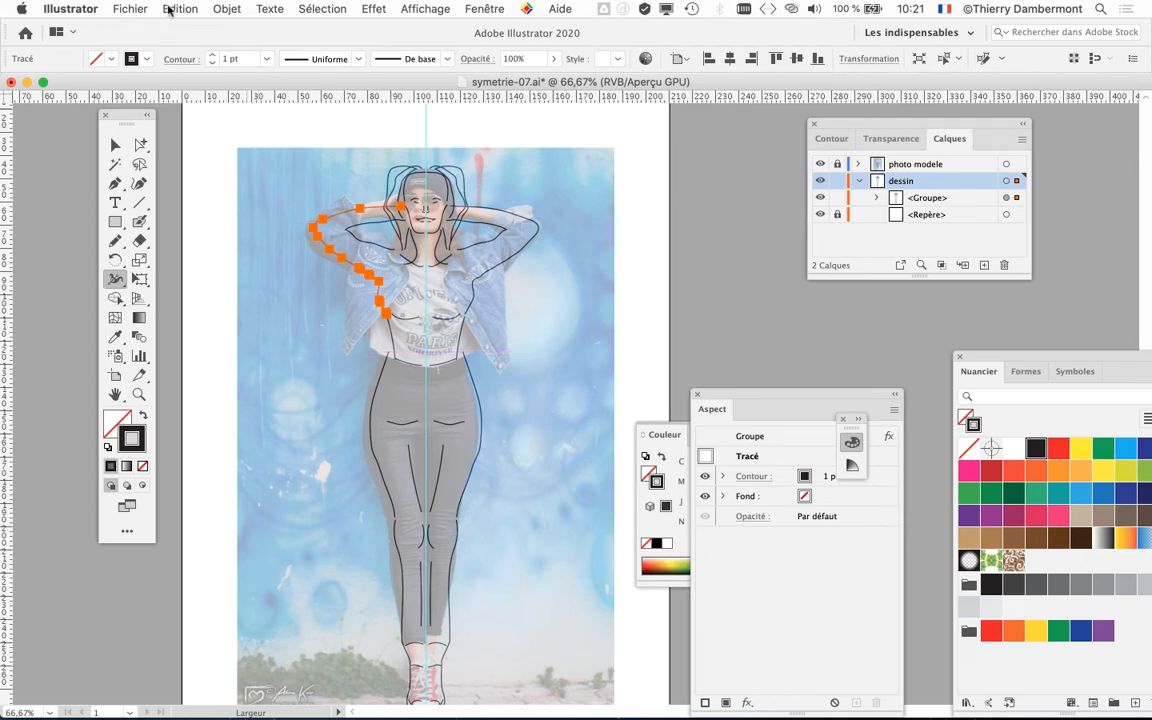
Activate the Selection tool, move the floating toolbox off the artboard, and deselect the arm path
left_click(115, 145)
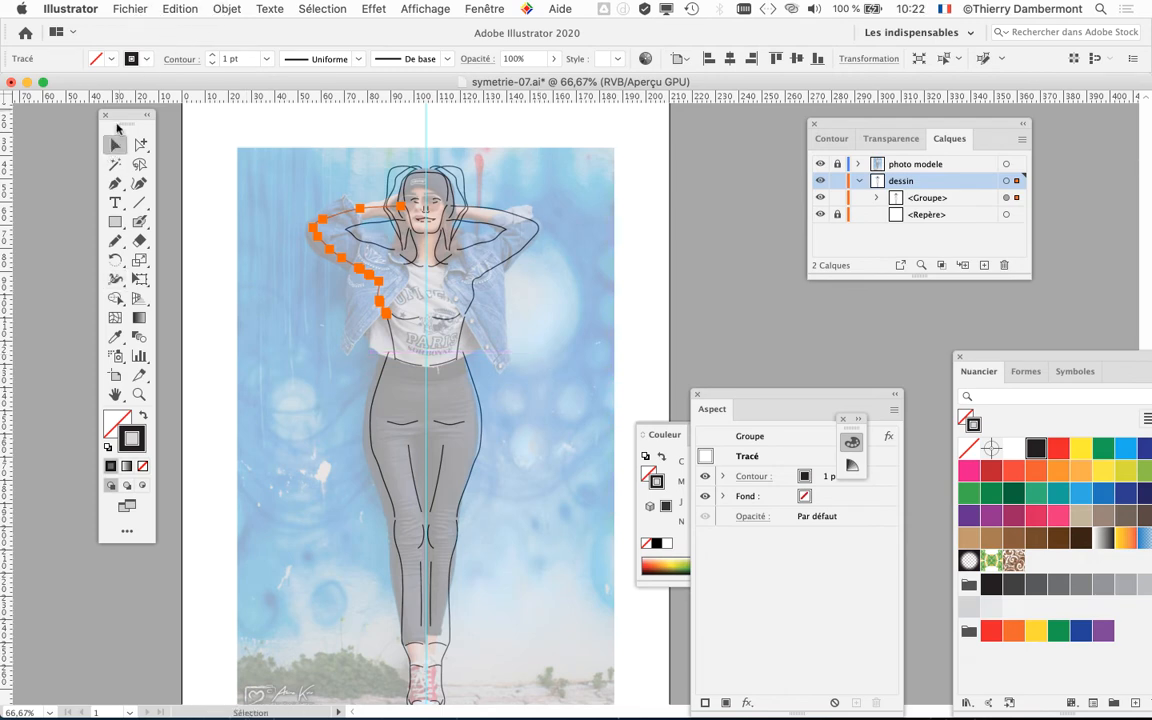
left_click_drag(114, 118, 45, 118)
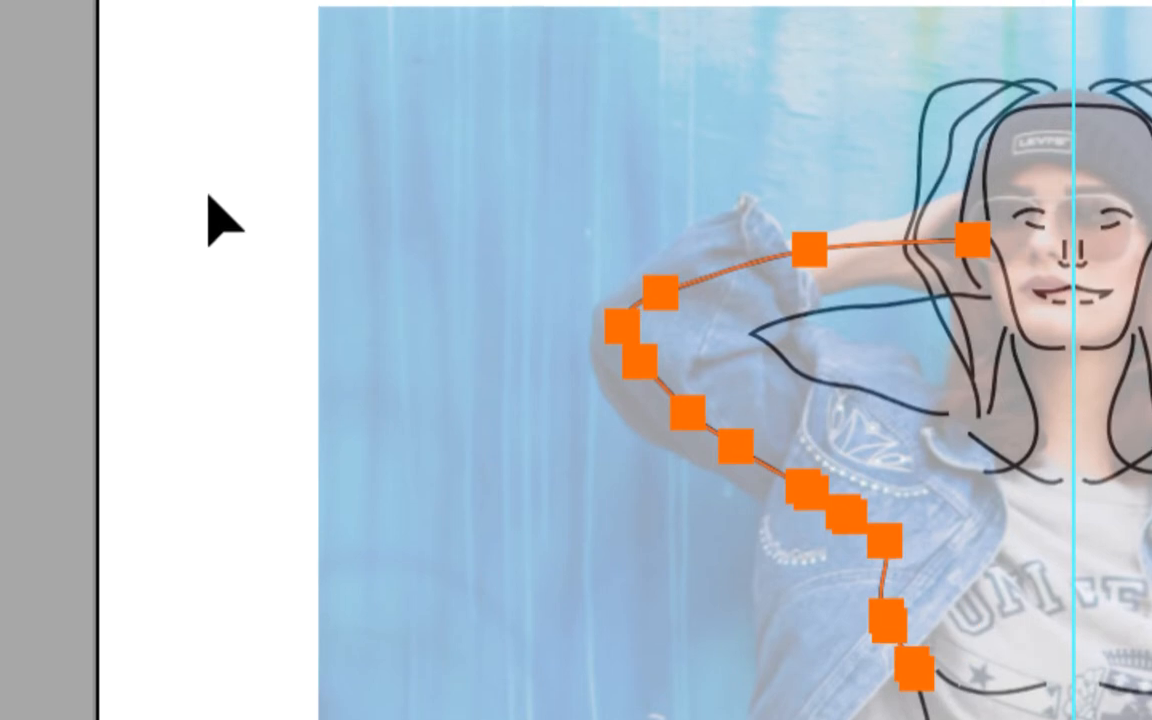
left_click(209, 197)
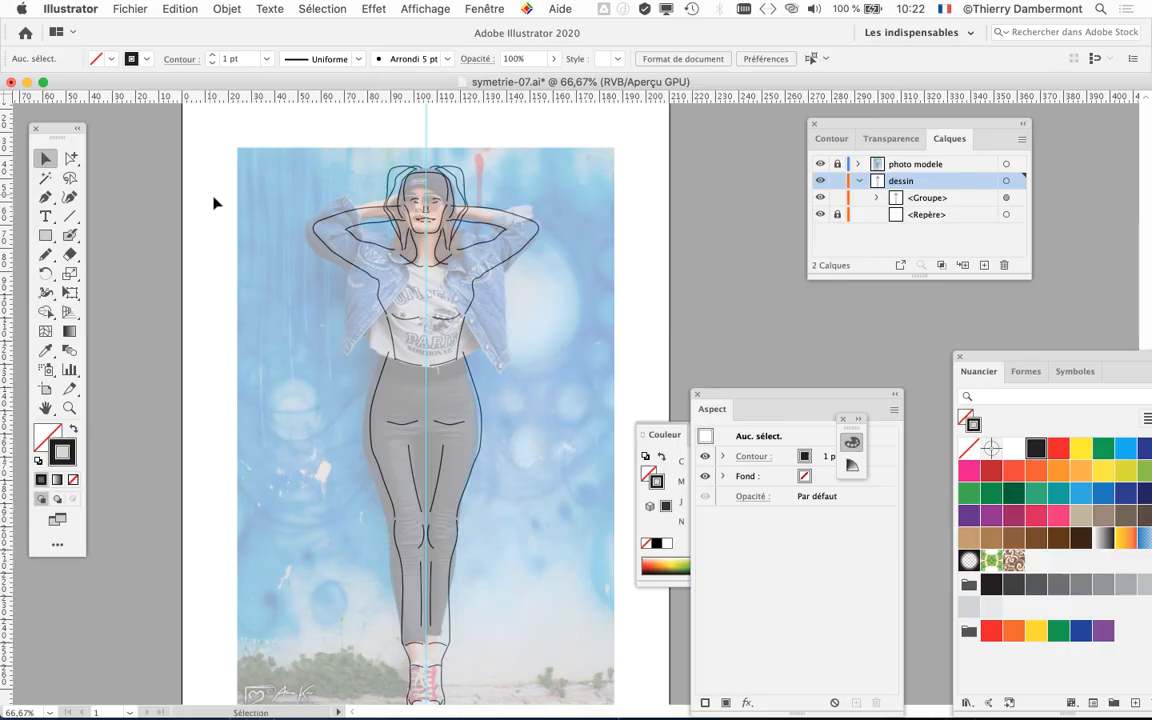
Look over the path operations under Objet > Tracé for their assigned keyboard shortcuts
left_click(215, 8)
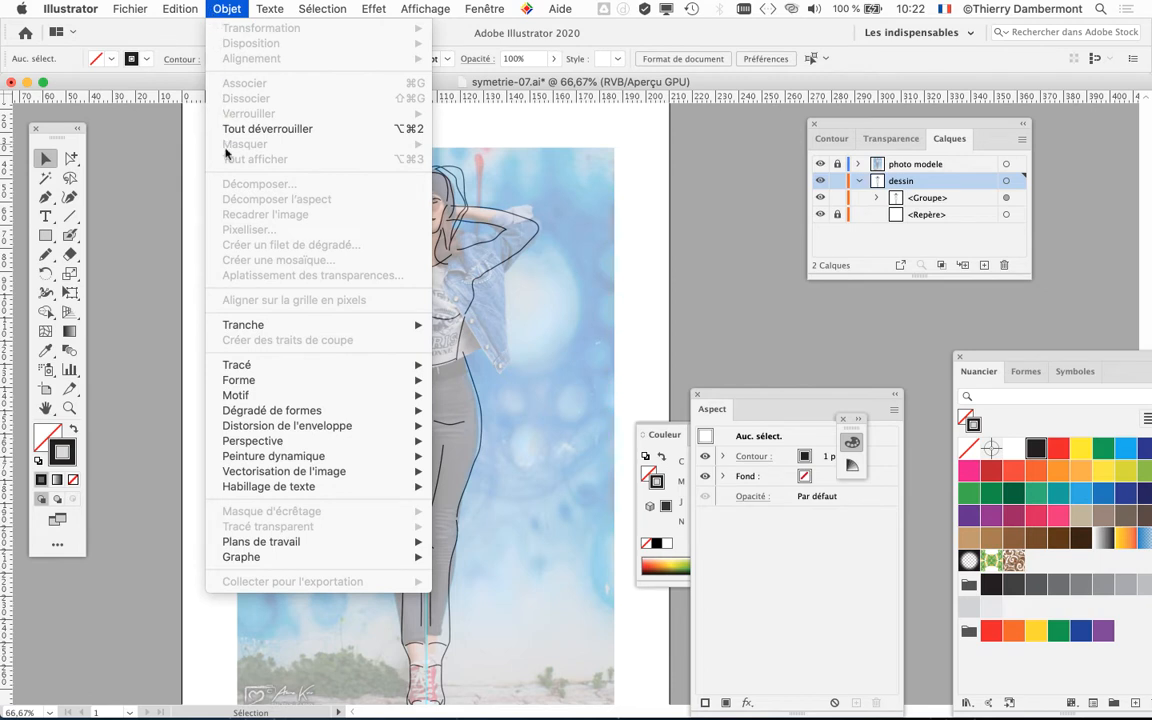
mouse_move(259, 368)
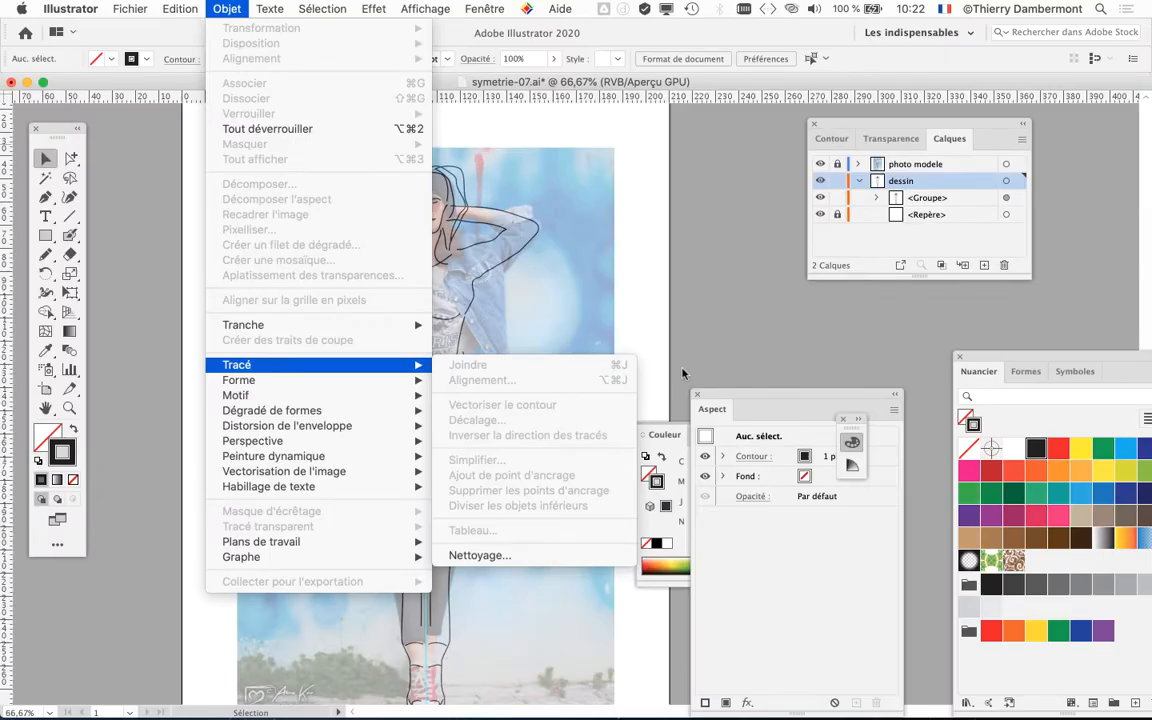
left_click(681, 325)
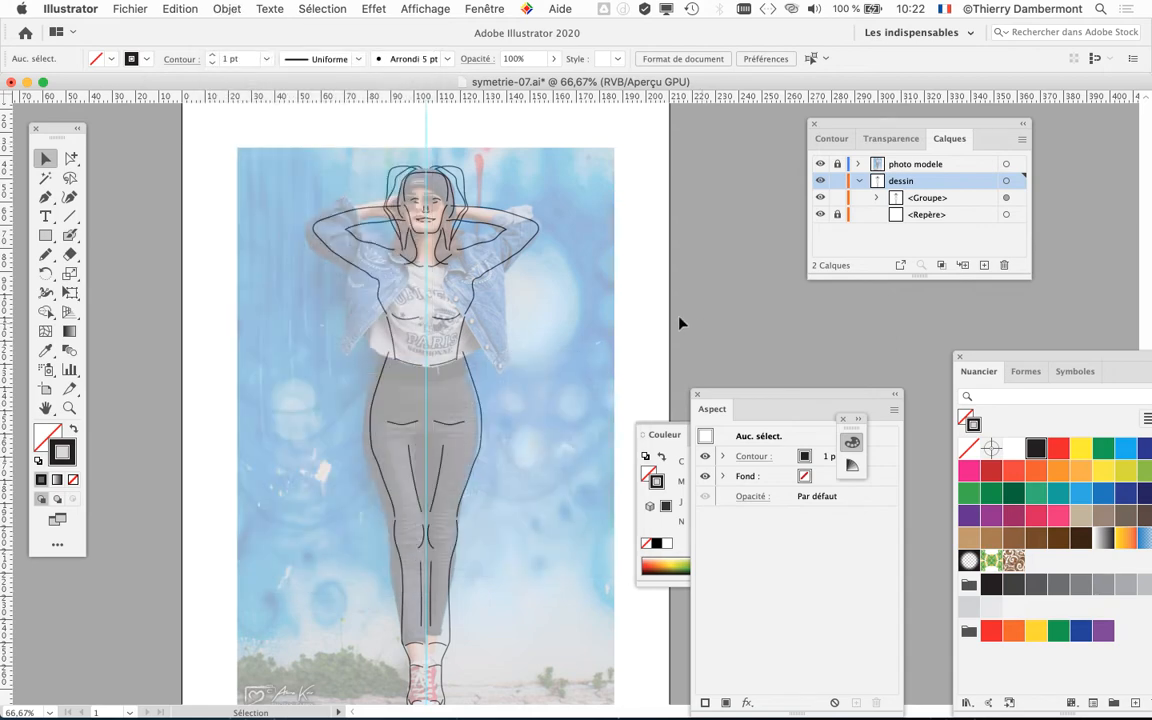
Examine the keyboard shortcuts assigned to the Edition commands and close the shortcut settings without saving
left_click(186, 9)
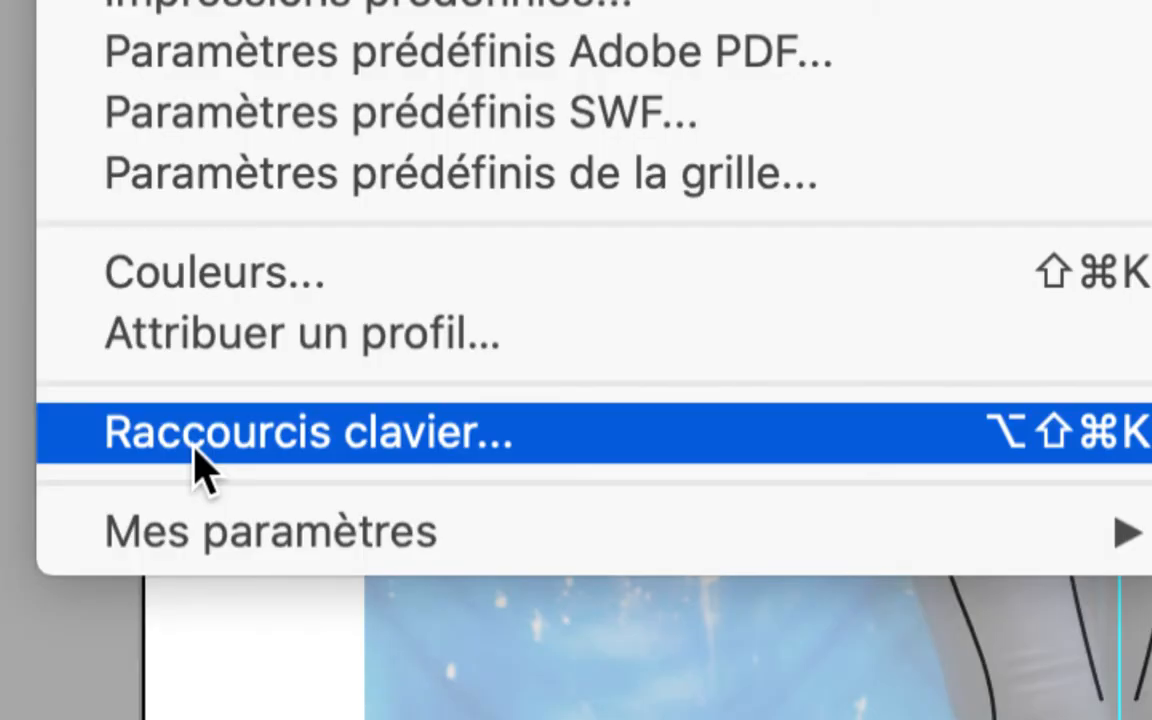
left_click(196, 452)
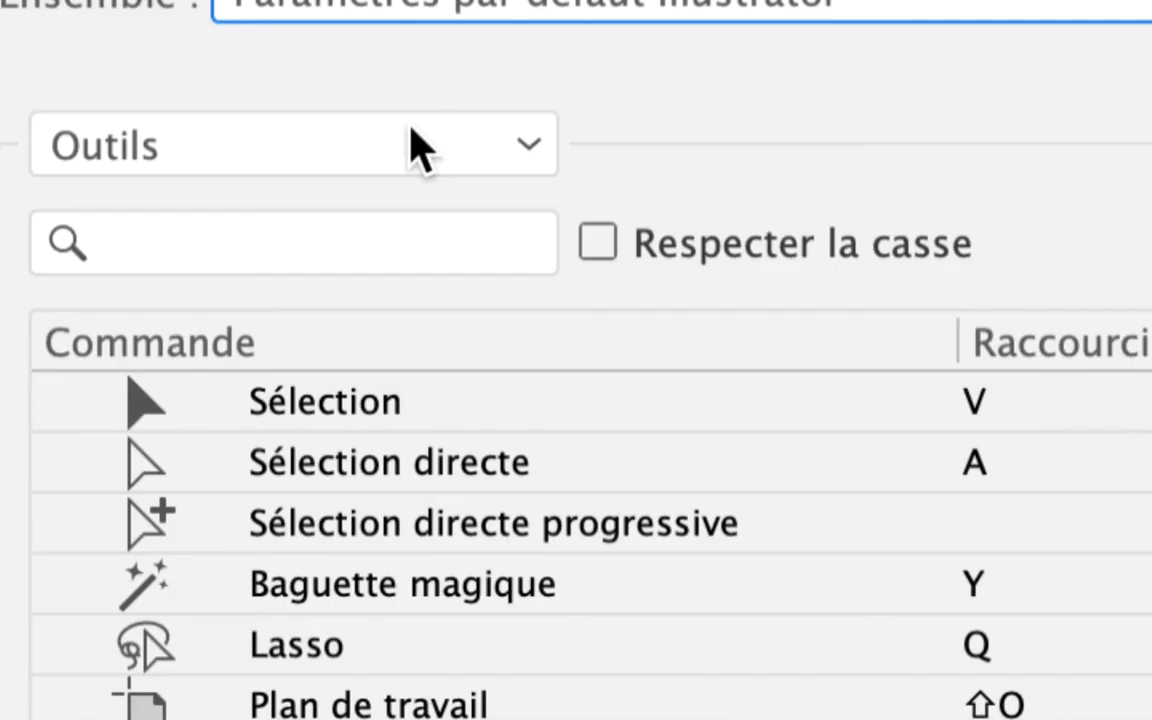
left_click(420, 150)
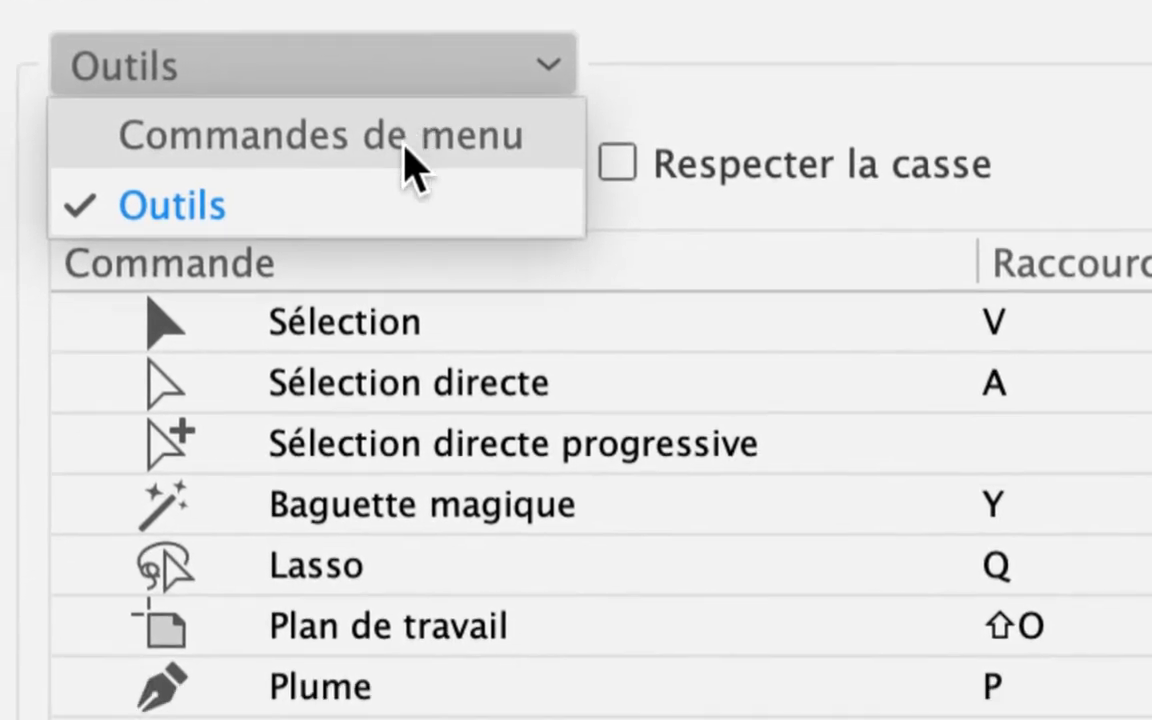
left_click(410, 160)
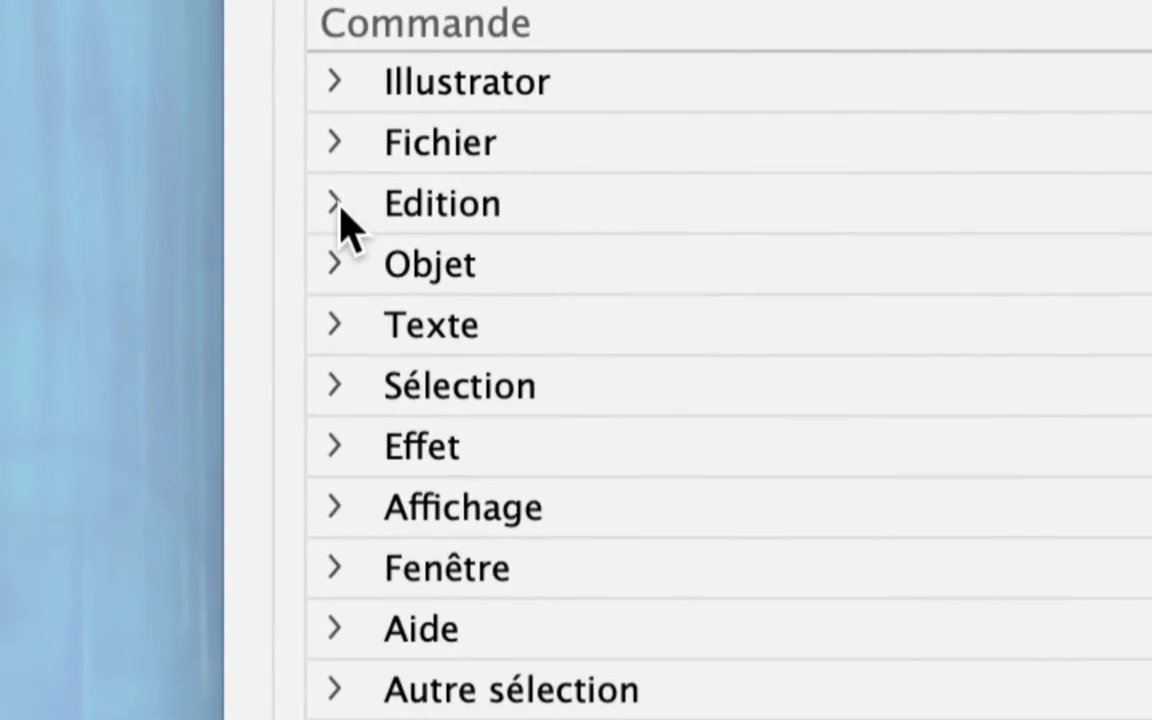
left_click(304, 268)
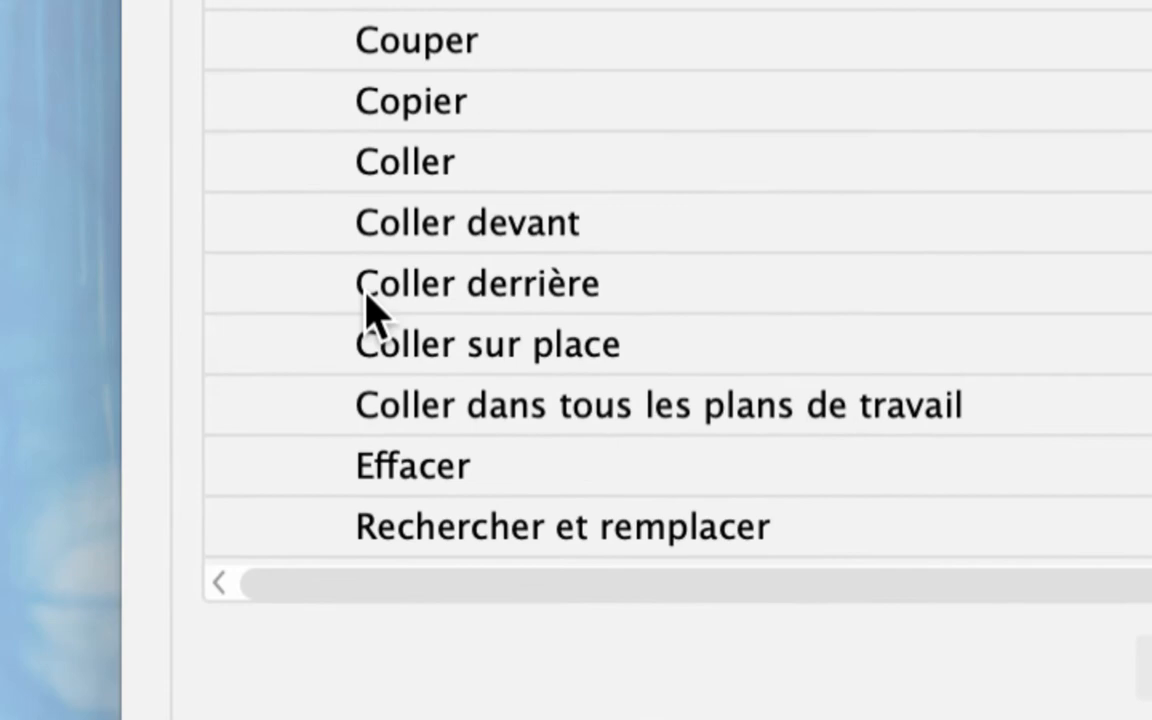
scroll(365, 300, "down", 4)
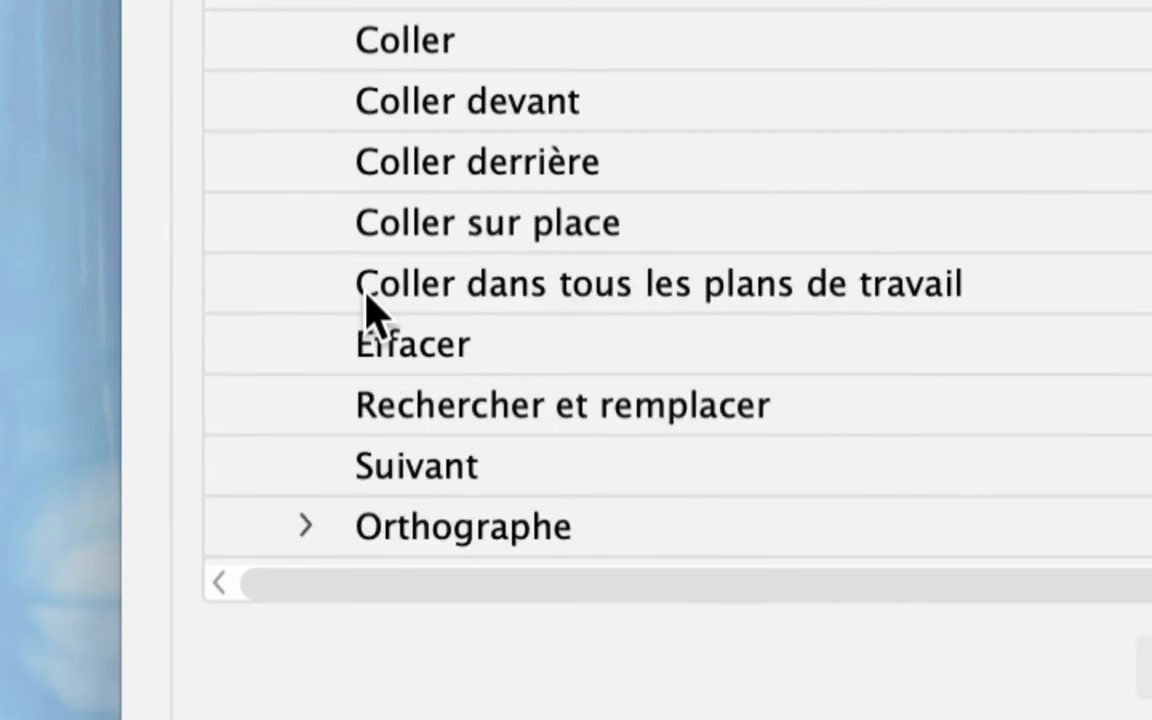
scroll(368, 310, "down", 1)
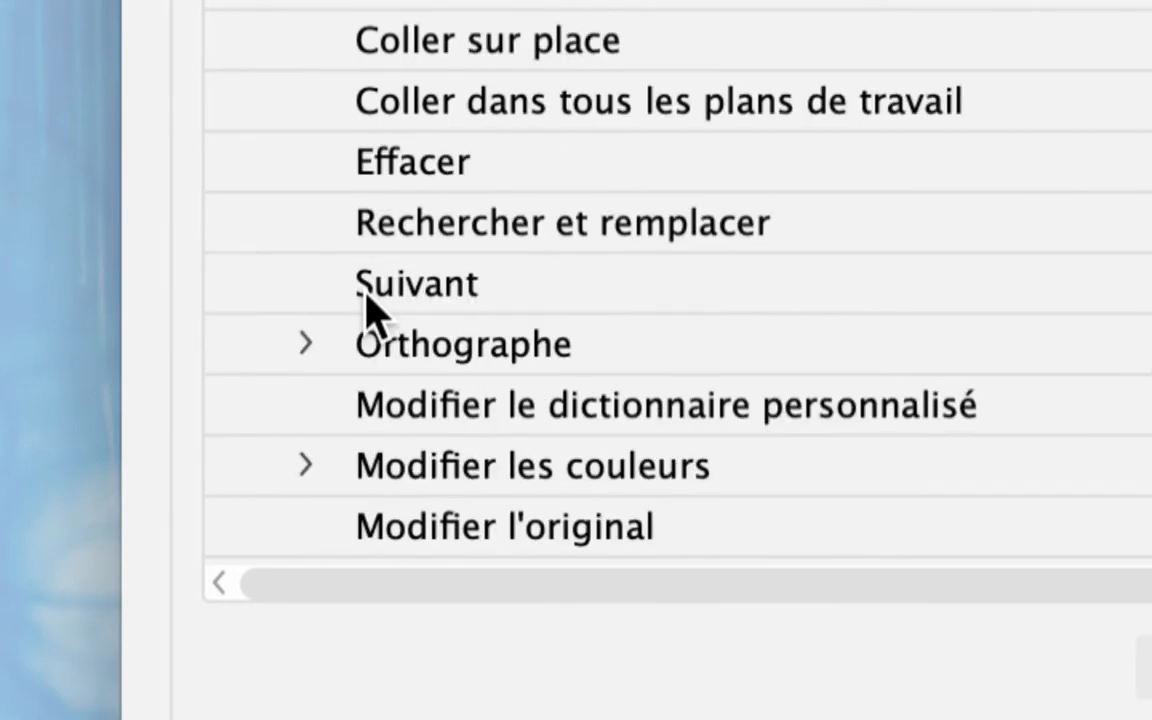
scroll(368, 310, "down", 7)
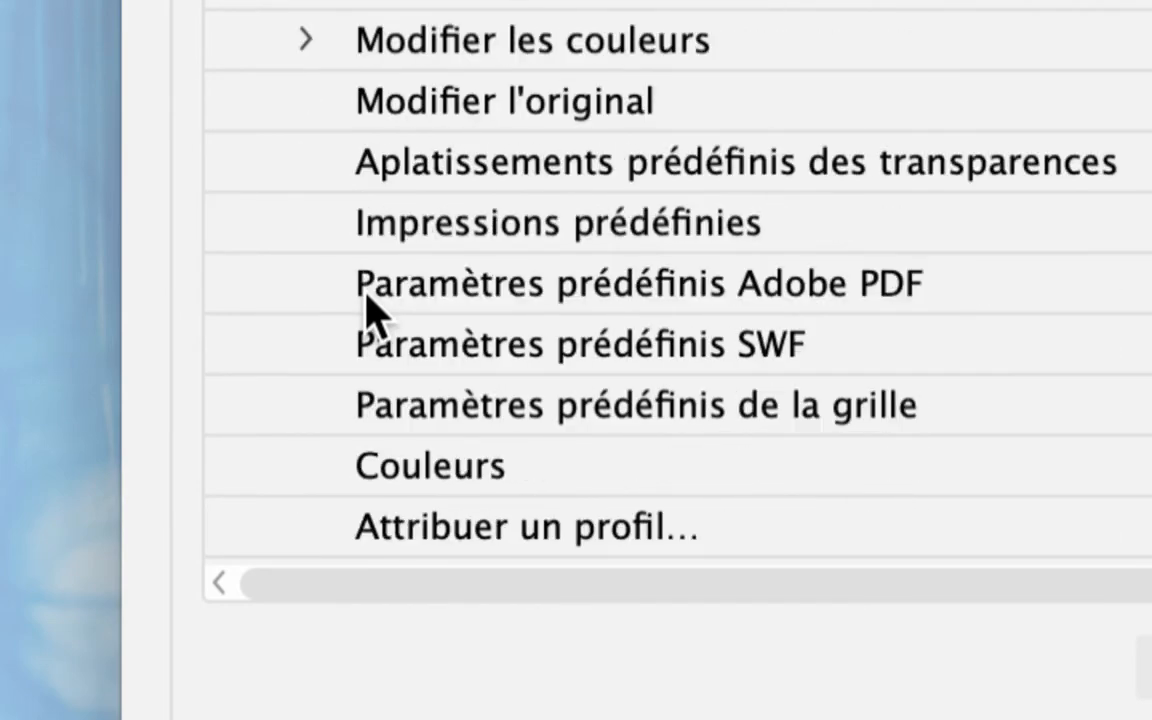
scroll(368, 310, "down", 3)
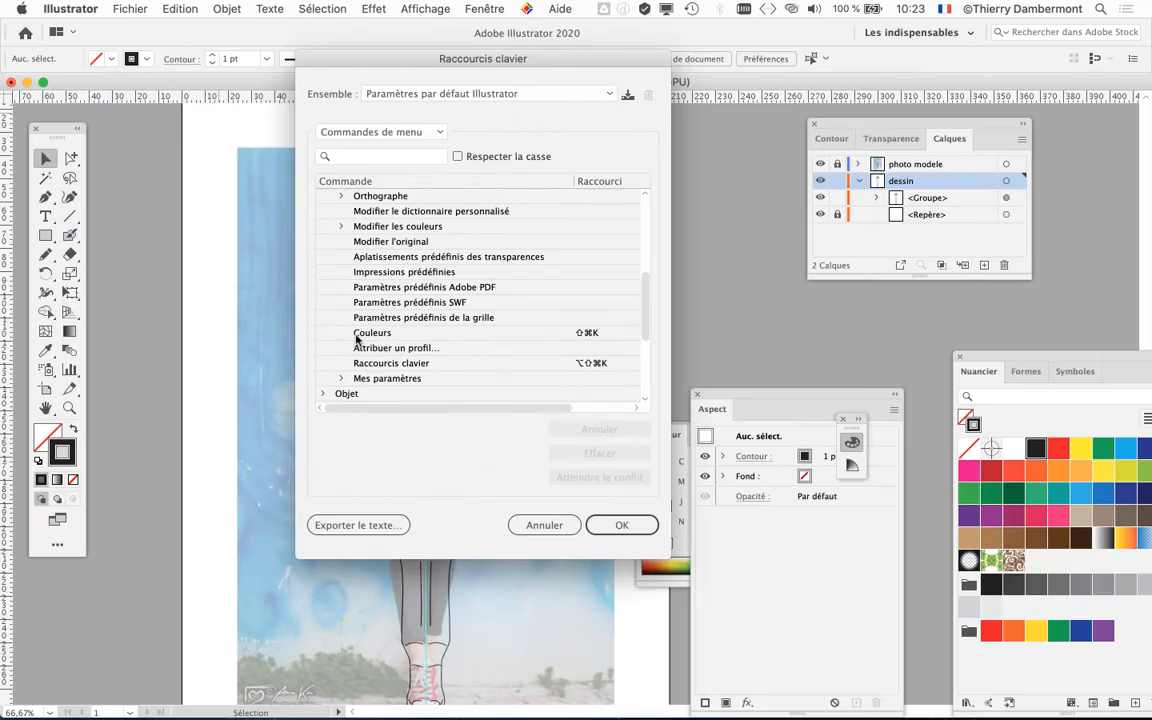
scroll(416, 150, "up", 3)
scroll(368, 296, "down", 2)
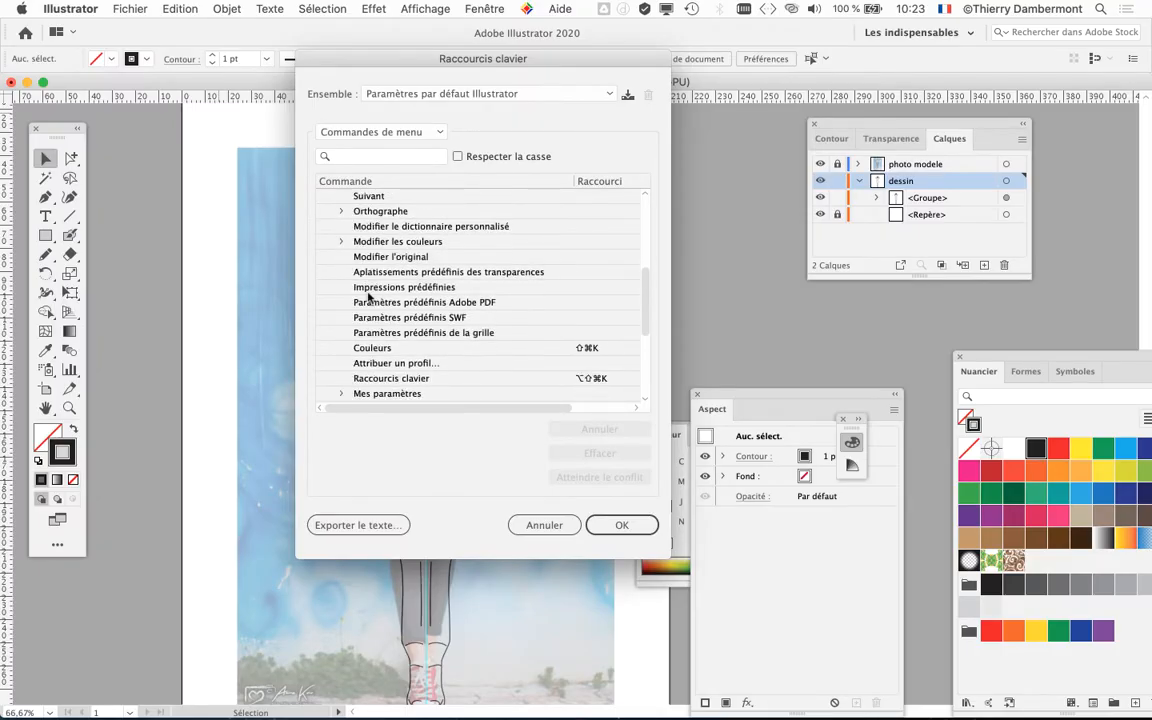
scroll(368, 296, "up", 14)
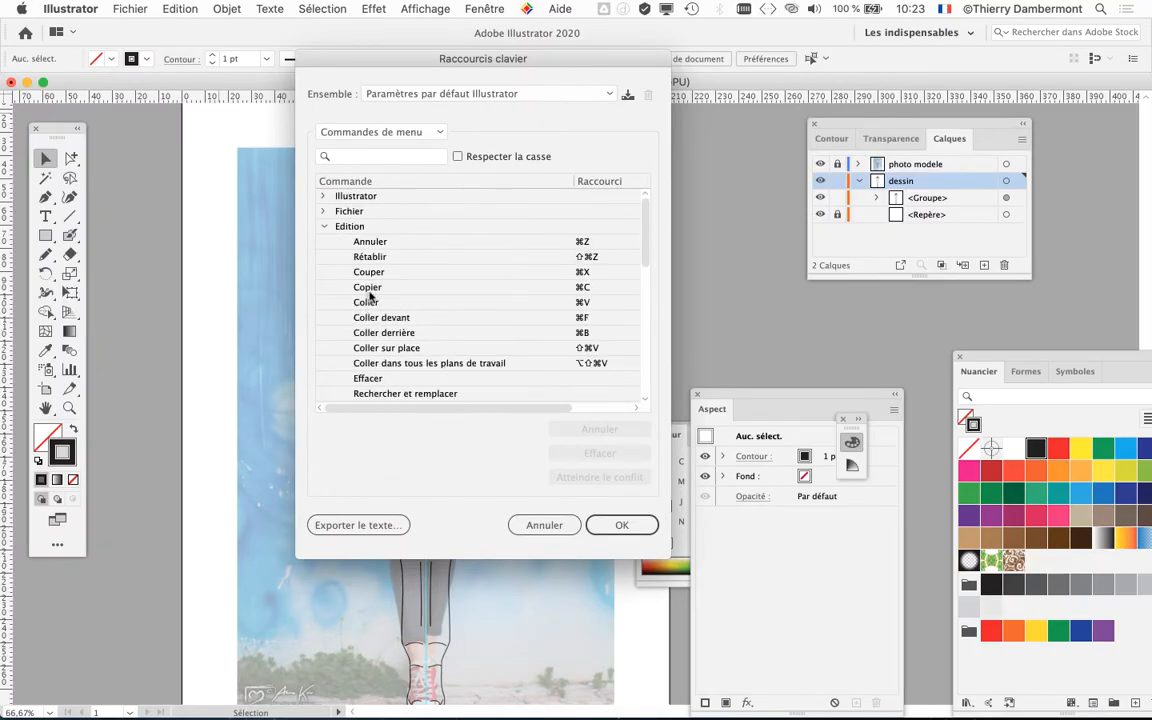
scroll(411, 303, "down", 6)
scroll(413, 305, "down", 2)
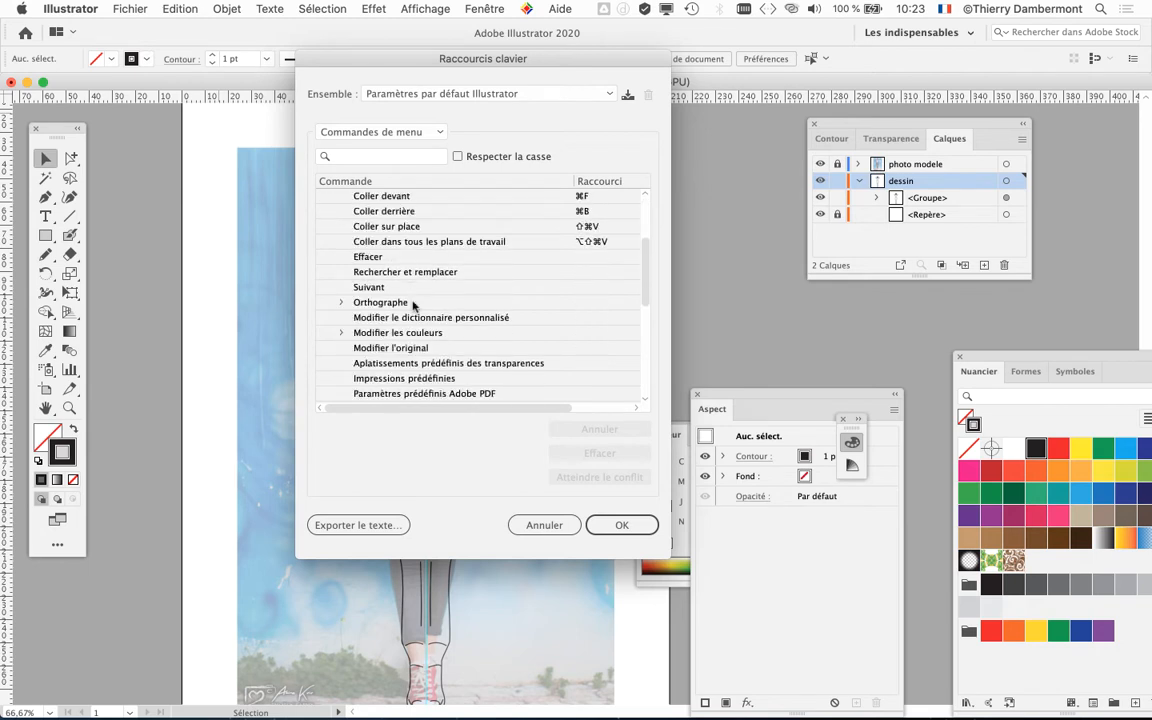
scroll(413, 305, "down", 2)
scroll(413, 305, "up", 11)
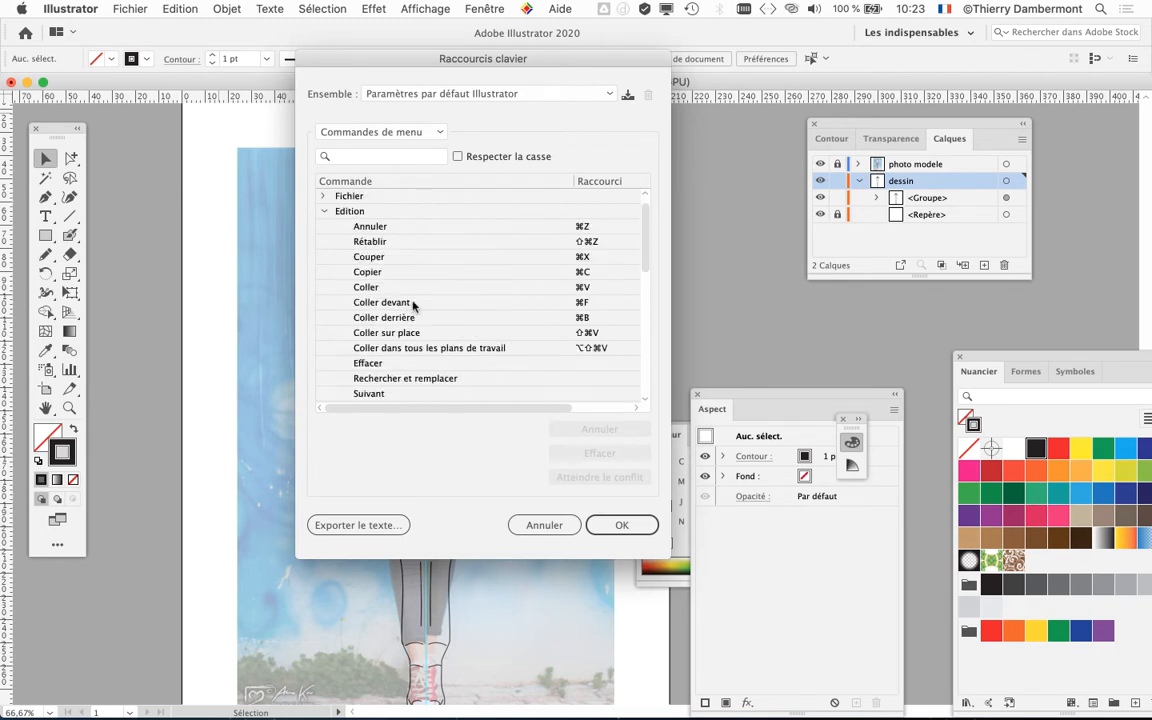
scroll(413, 305, "down", 17)
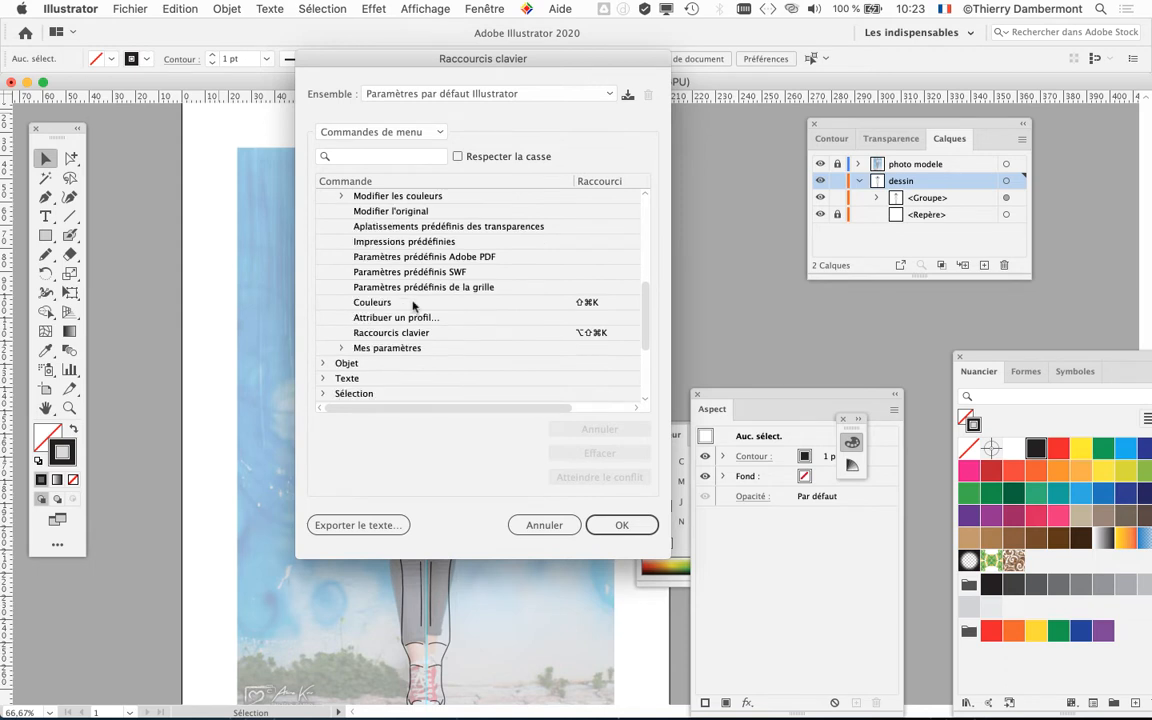
scroll(366, 334, "up", 1)
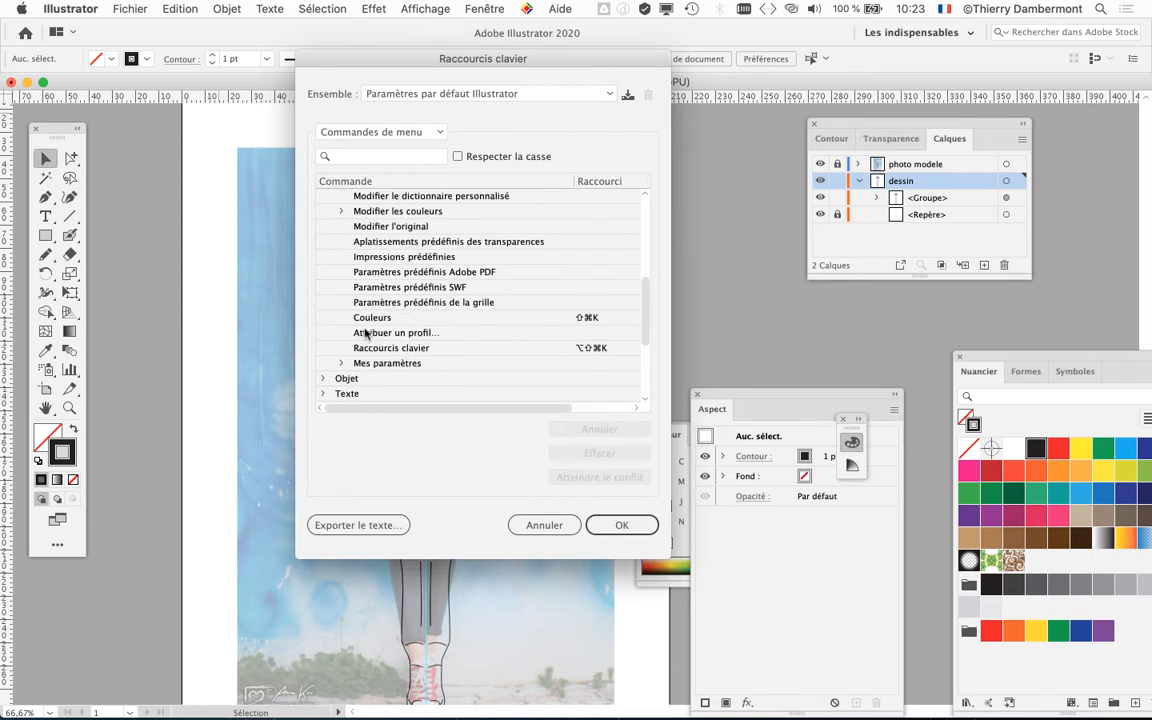
scroll(366, 334, "up", 3)
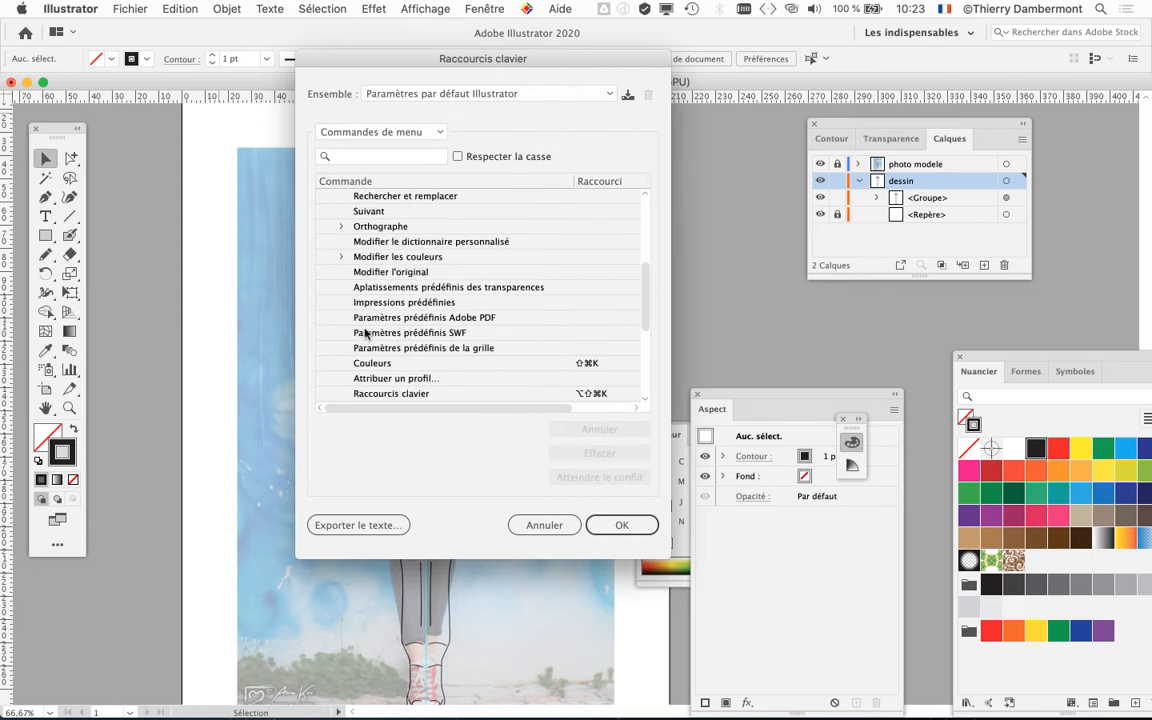
scroll(424, 320, "up", 2)
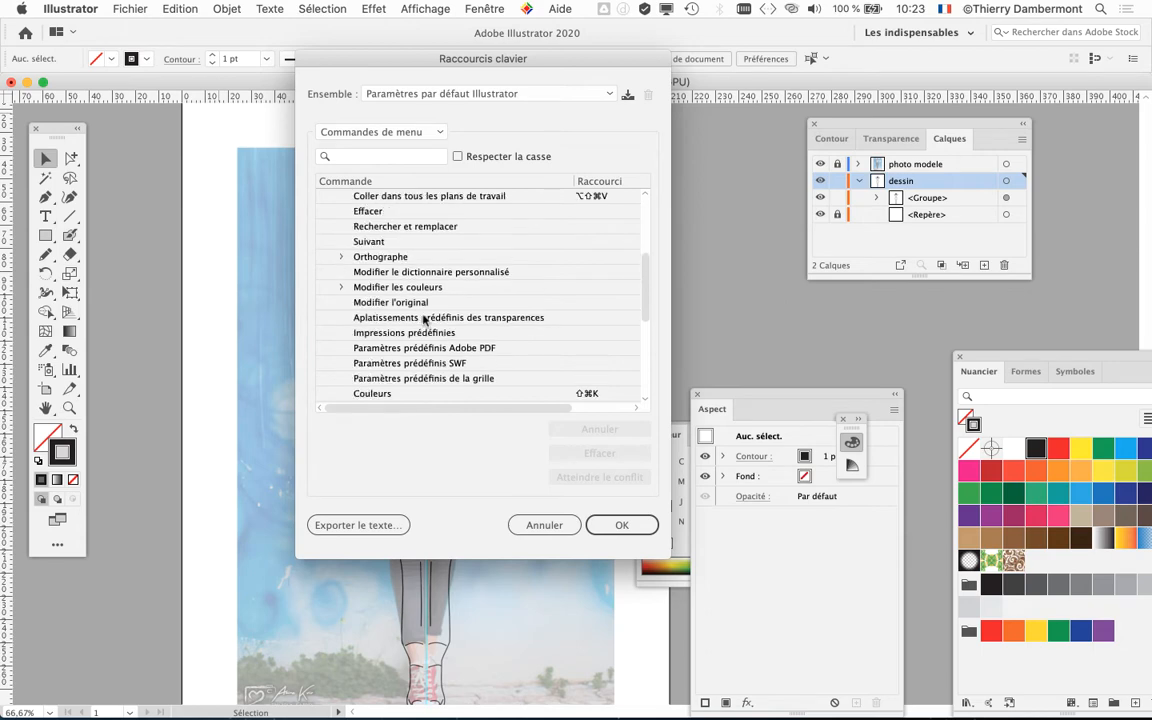
scroll(424, 320, "up", 8)
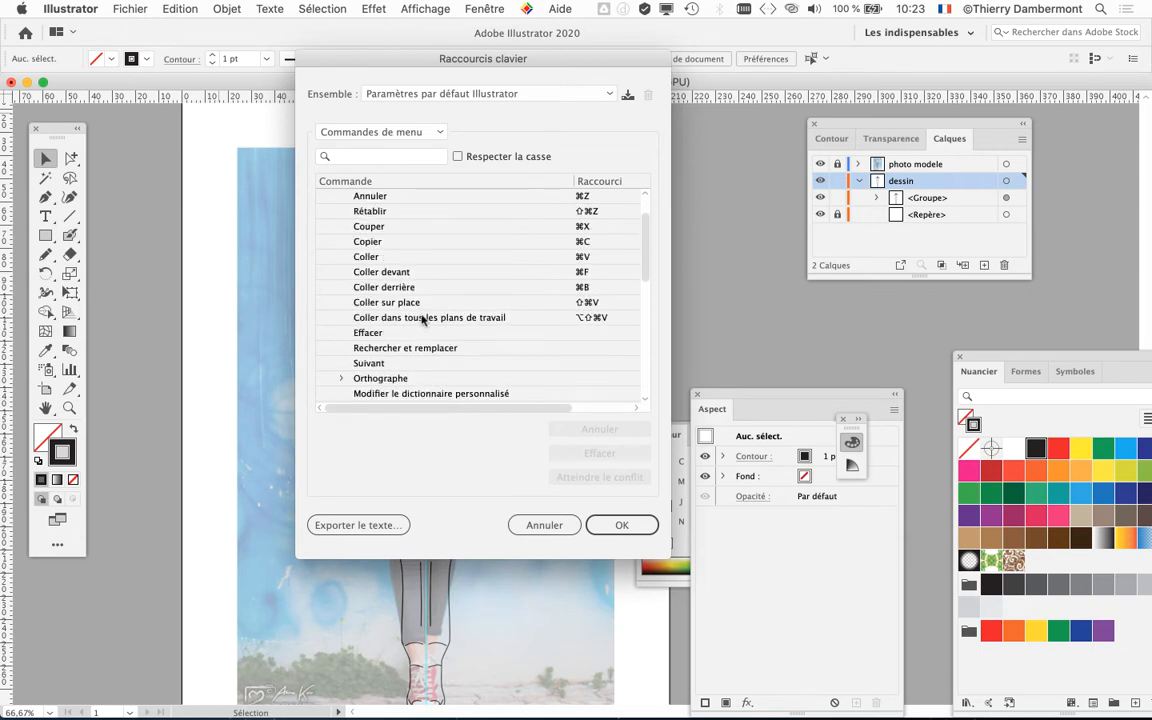
left_click(540, 525)
Open the keyboard shortcut settings and list the shortcuts for Commandes de menu
left_click(238, 8)
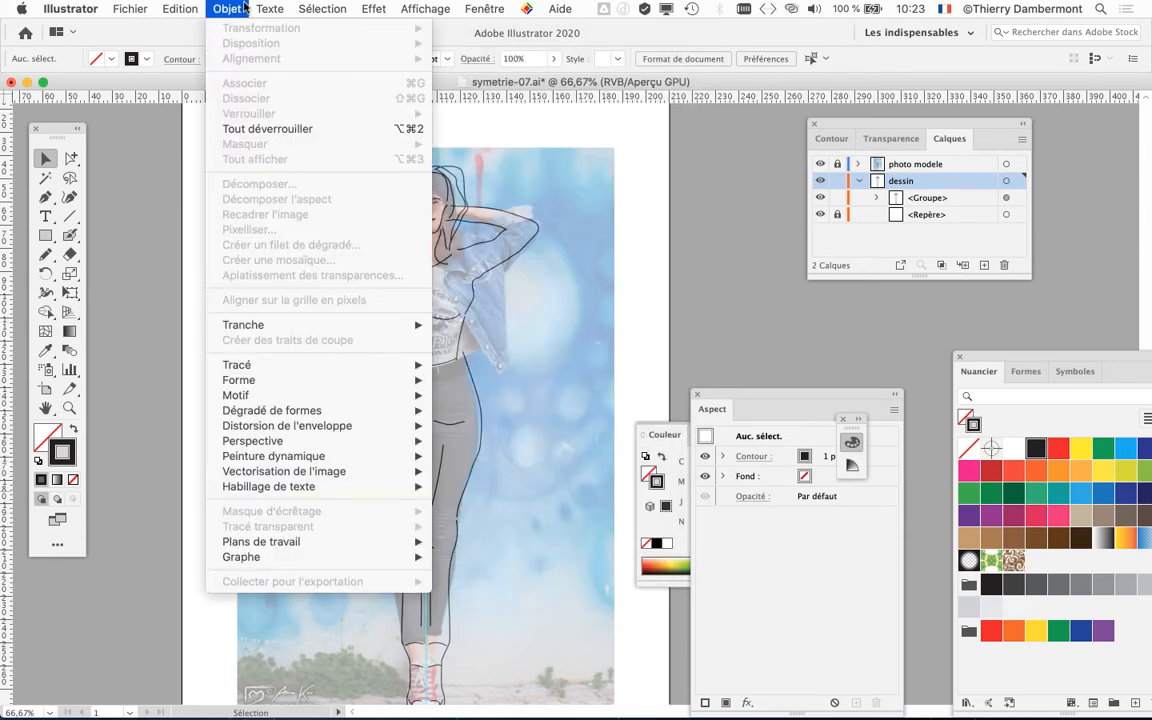
left_click(220, 8)
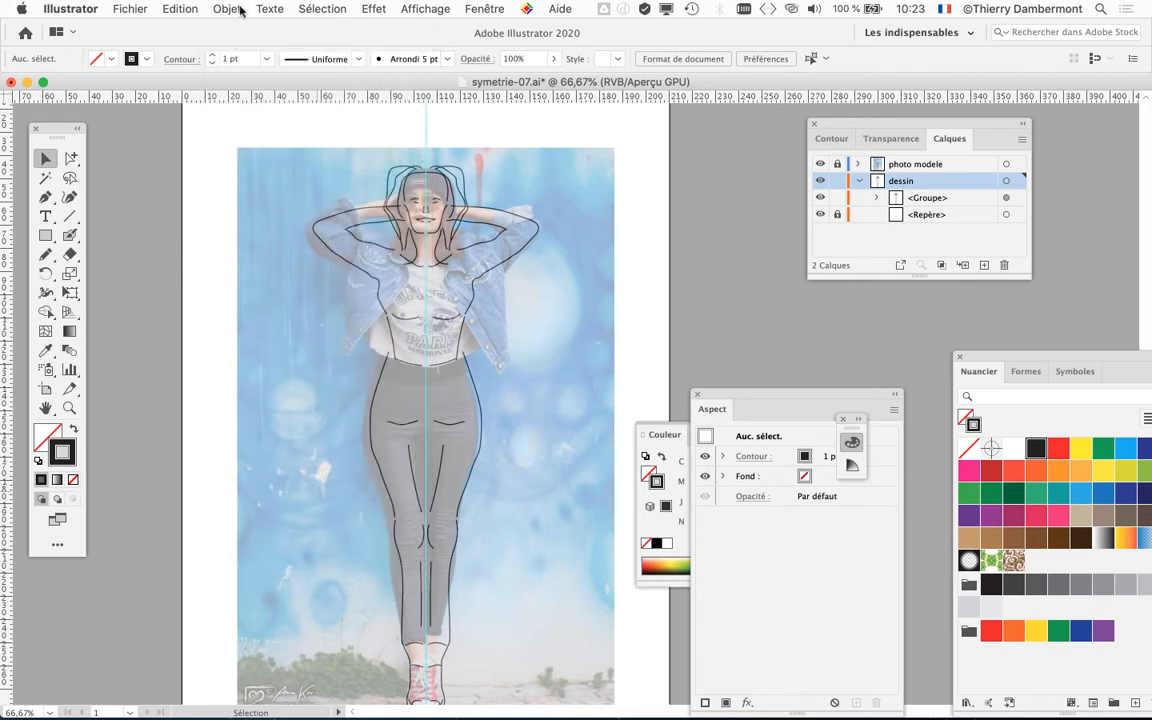
left_click(172, 9)
left_click(268, 444)
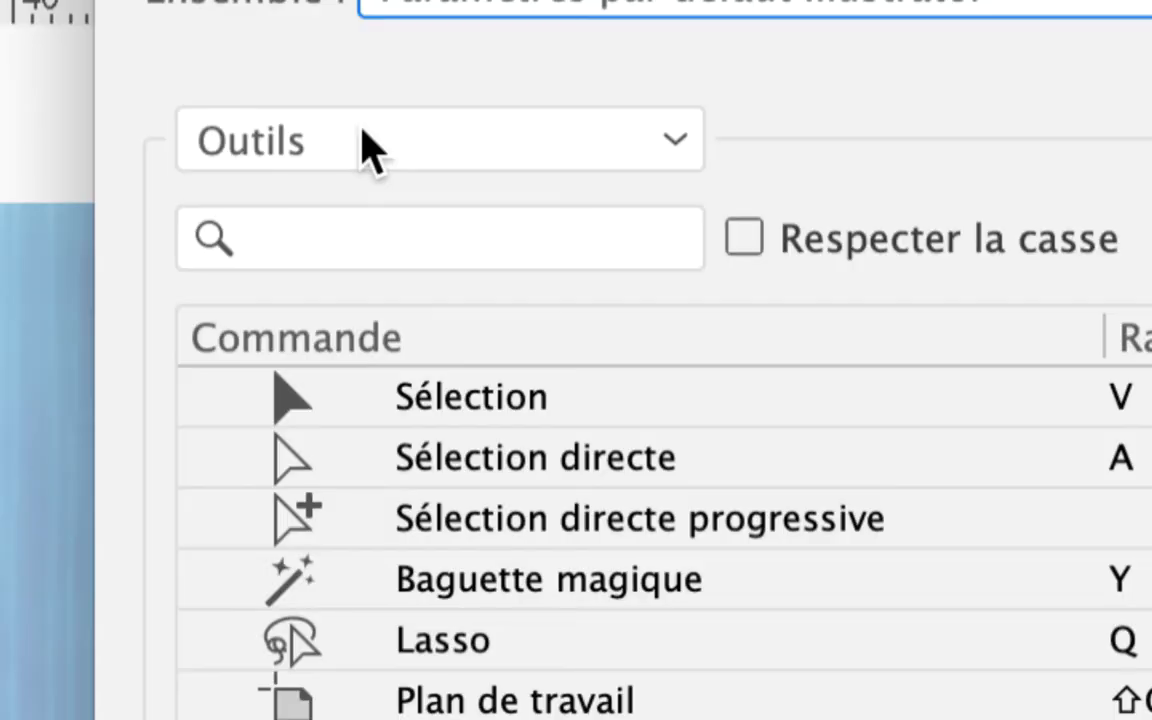
left_click(365, 145)
left_click(364, 237)
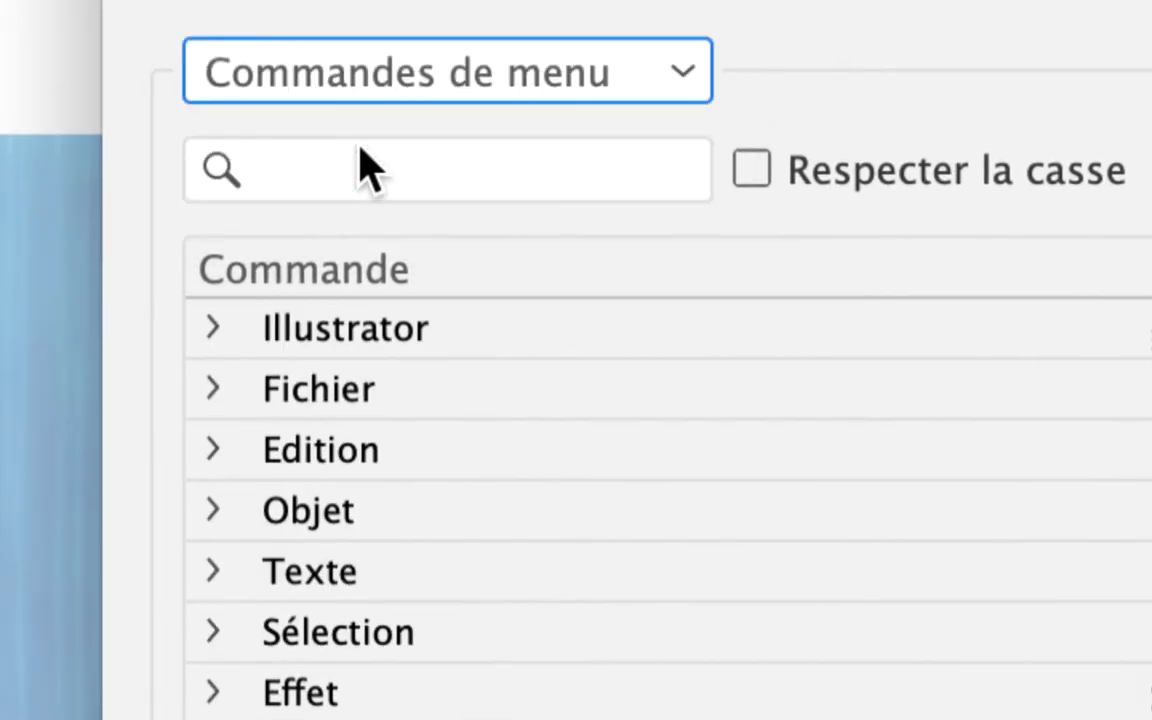
Expand the Objet and Tracé commands in the shortcut list and select the Simplifier command
left_click(193, 219)
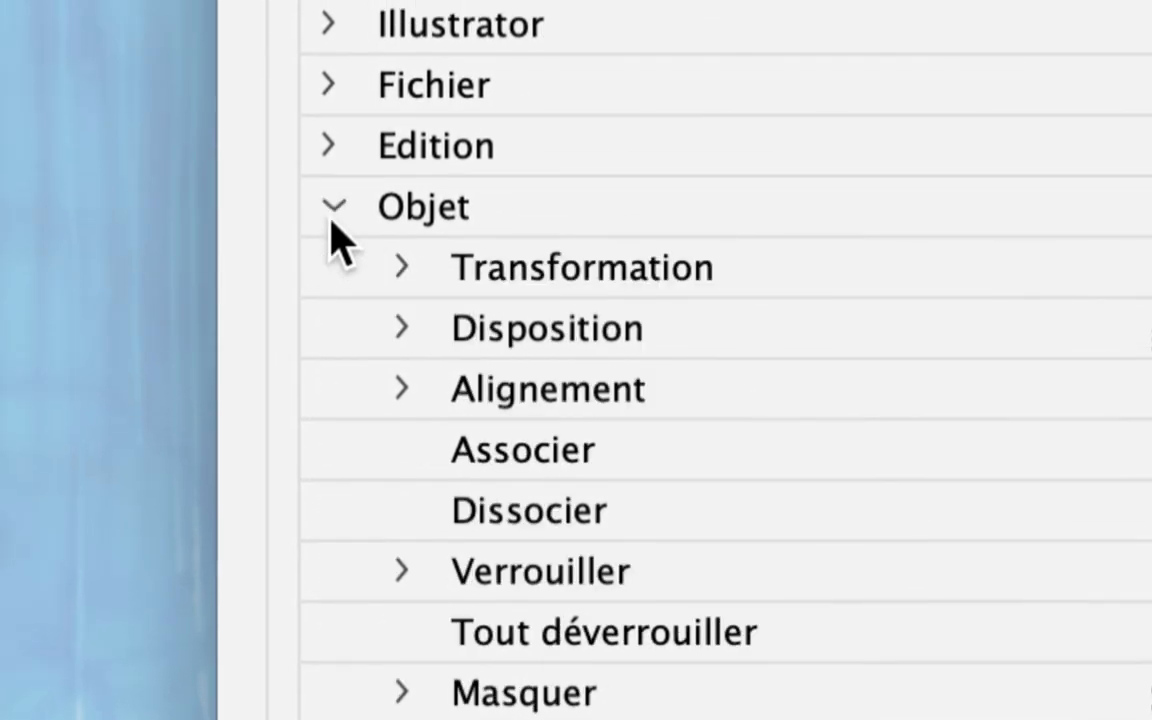
scroll(347, 450, "down", 6)
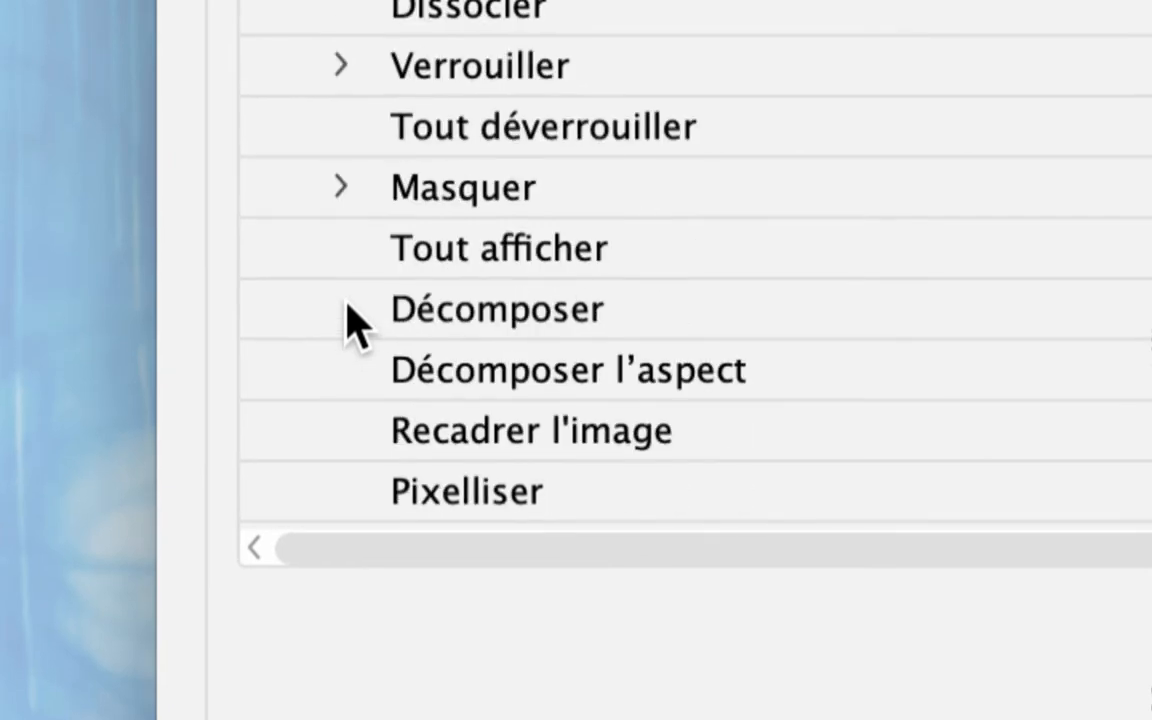
scroll(350, 318, "down", 7)
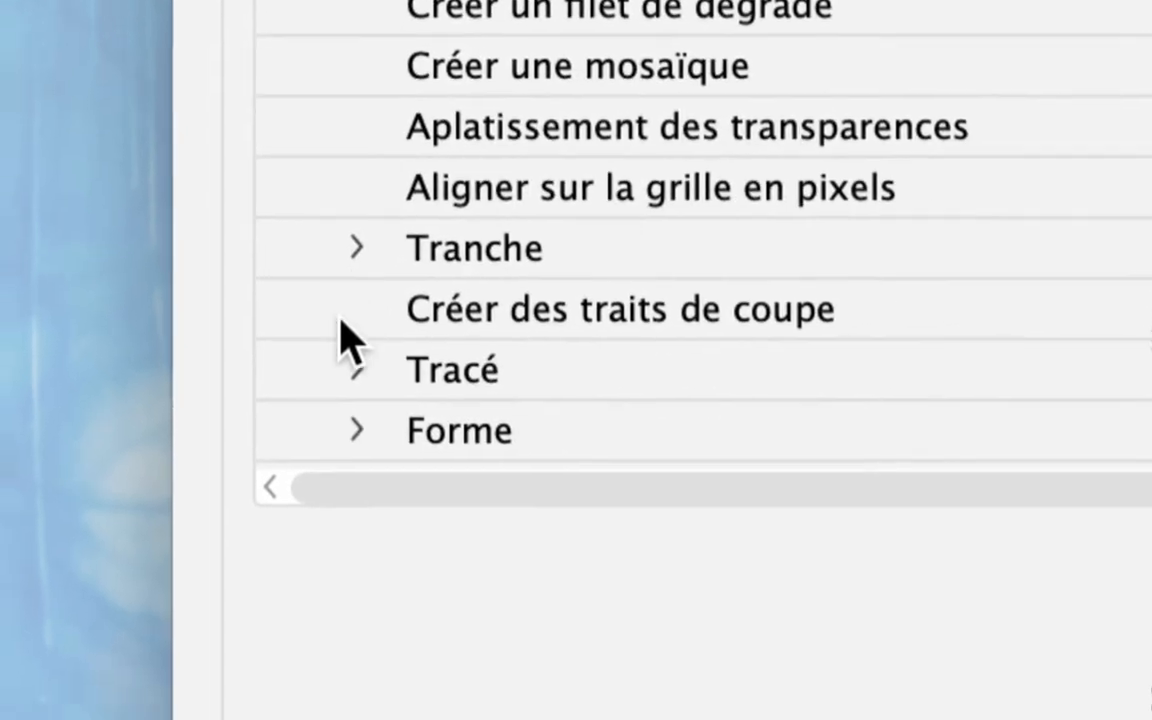
left_click(357, 370)
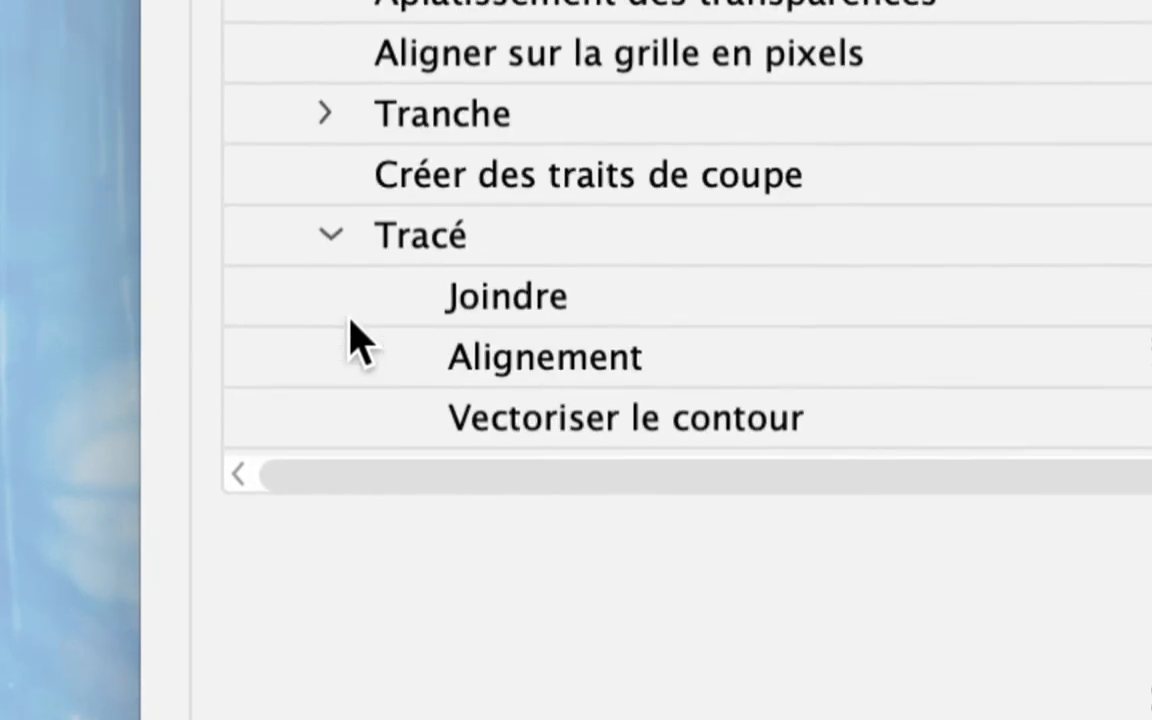
scroll(350, 340, "down", 2)
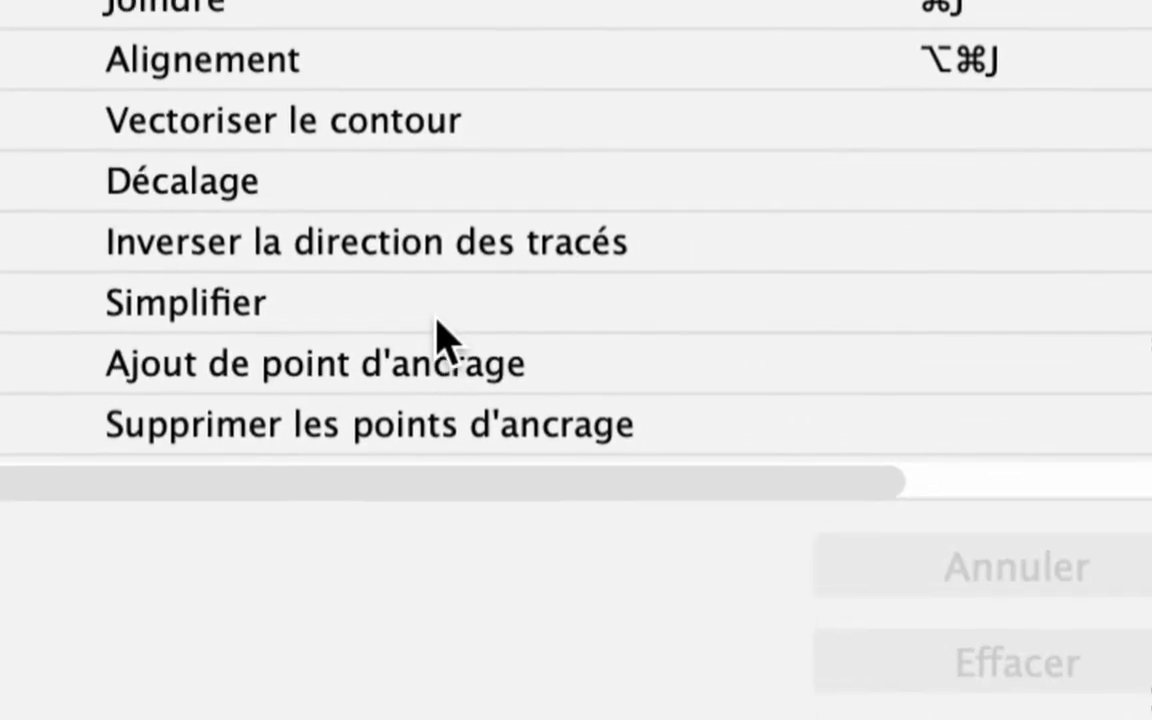
left_click(437, 322)
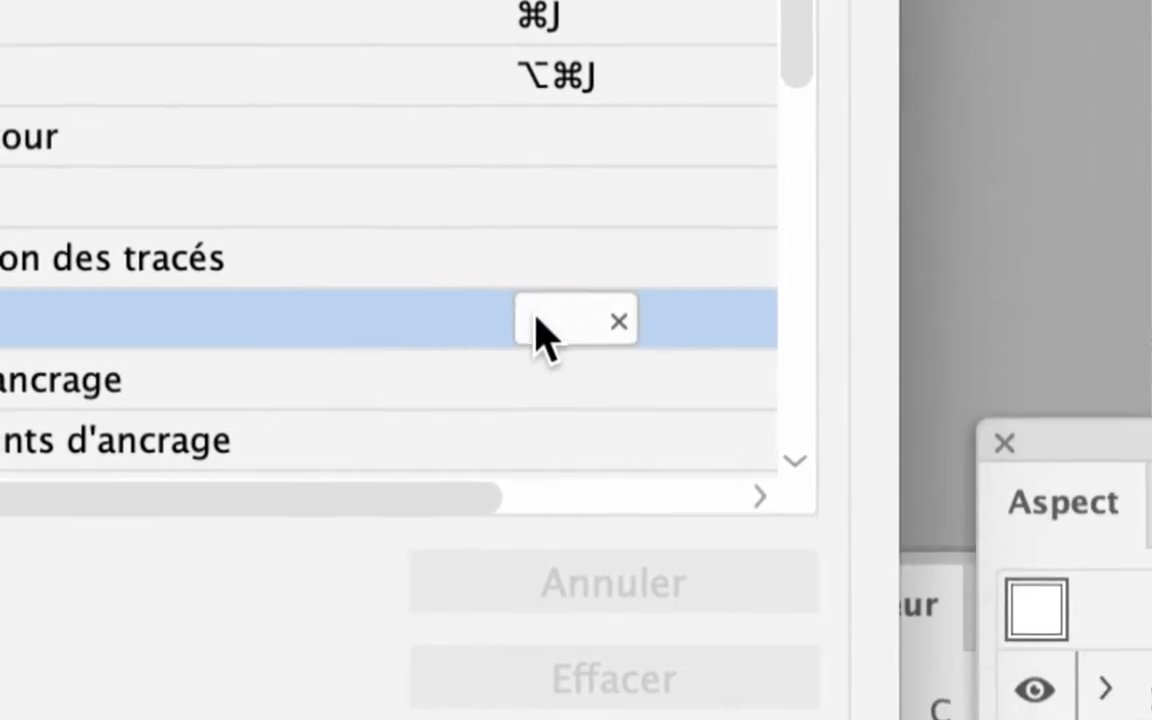
Try the shortcuts ⌥⌘L, ⇧⌘L, ⌥⇧⌘L and ⌥⇧⌘Y for the Simplifier command
left_click(540, 318)
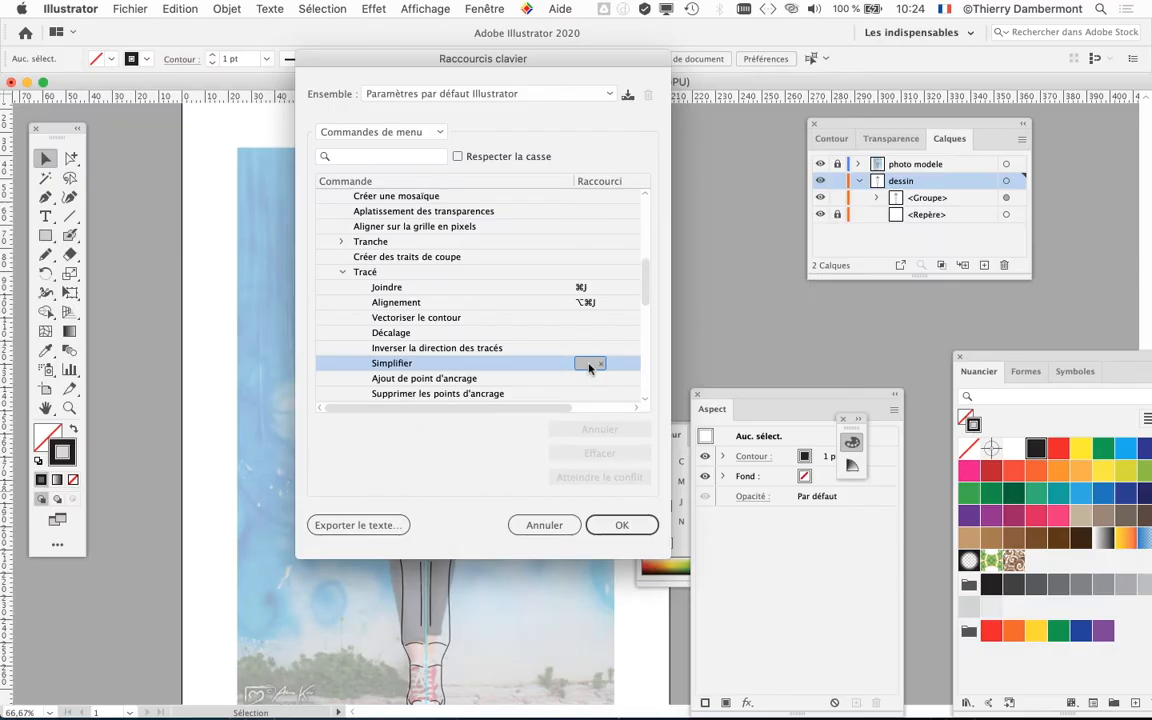
left_click(541, 314)
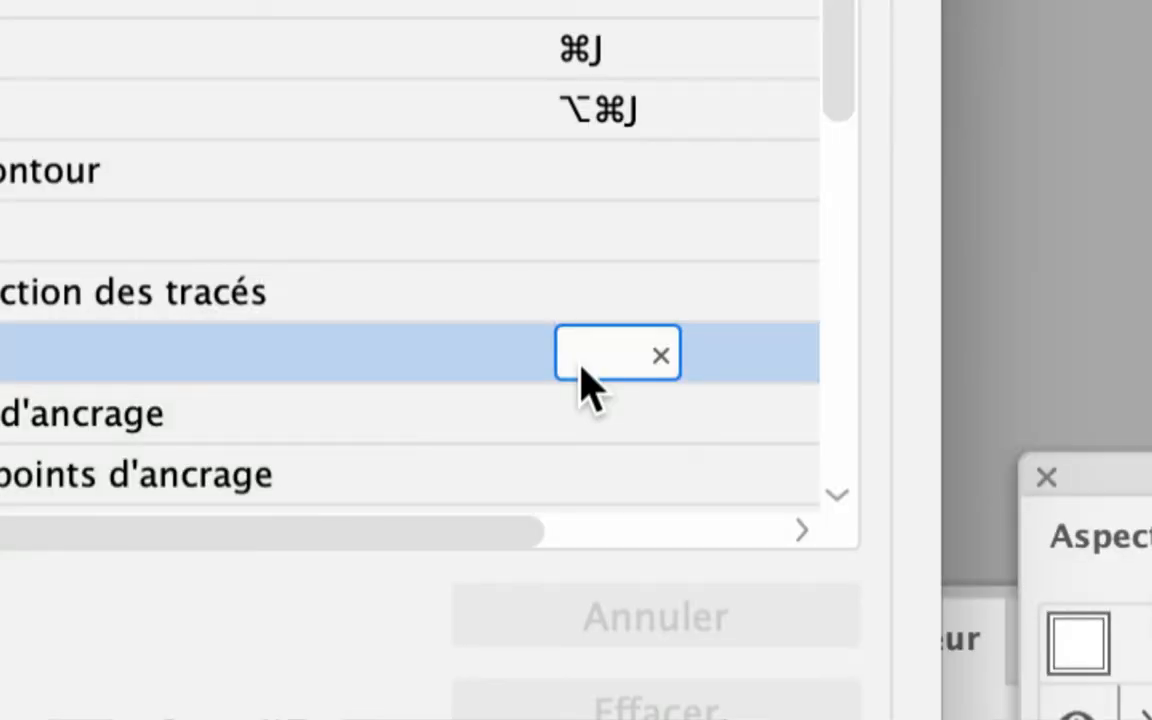
left_click(581, 364)
key("alt+super+l")
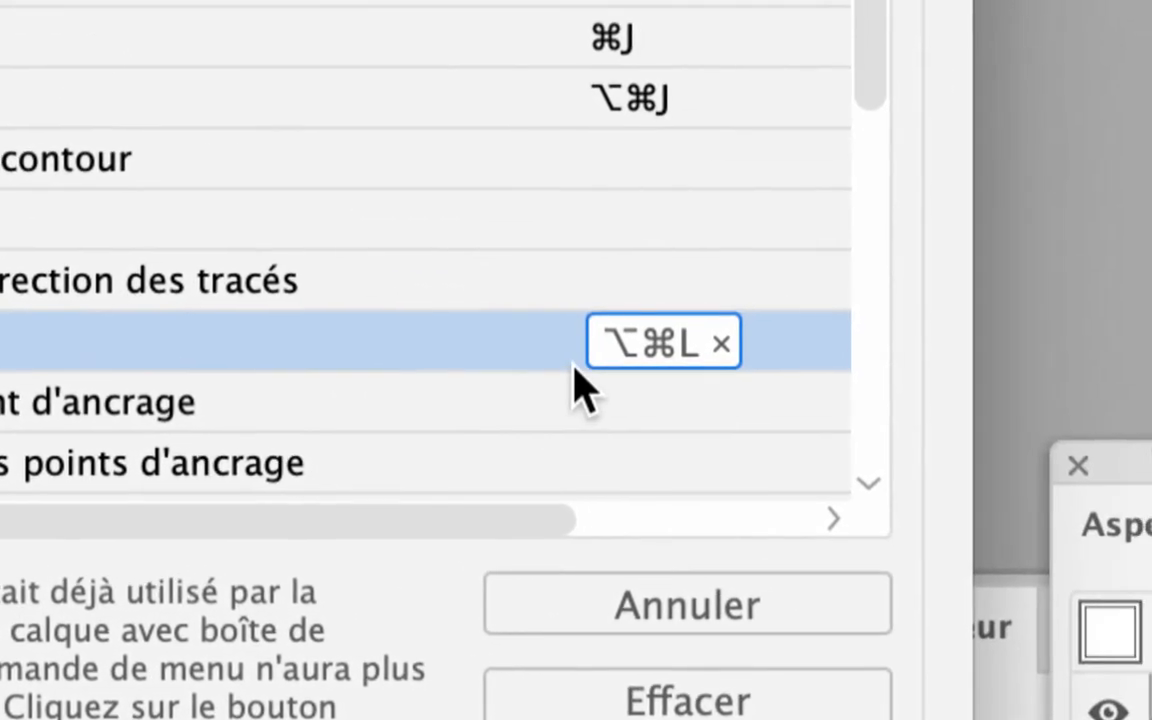
left_click(633, 348)
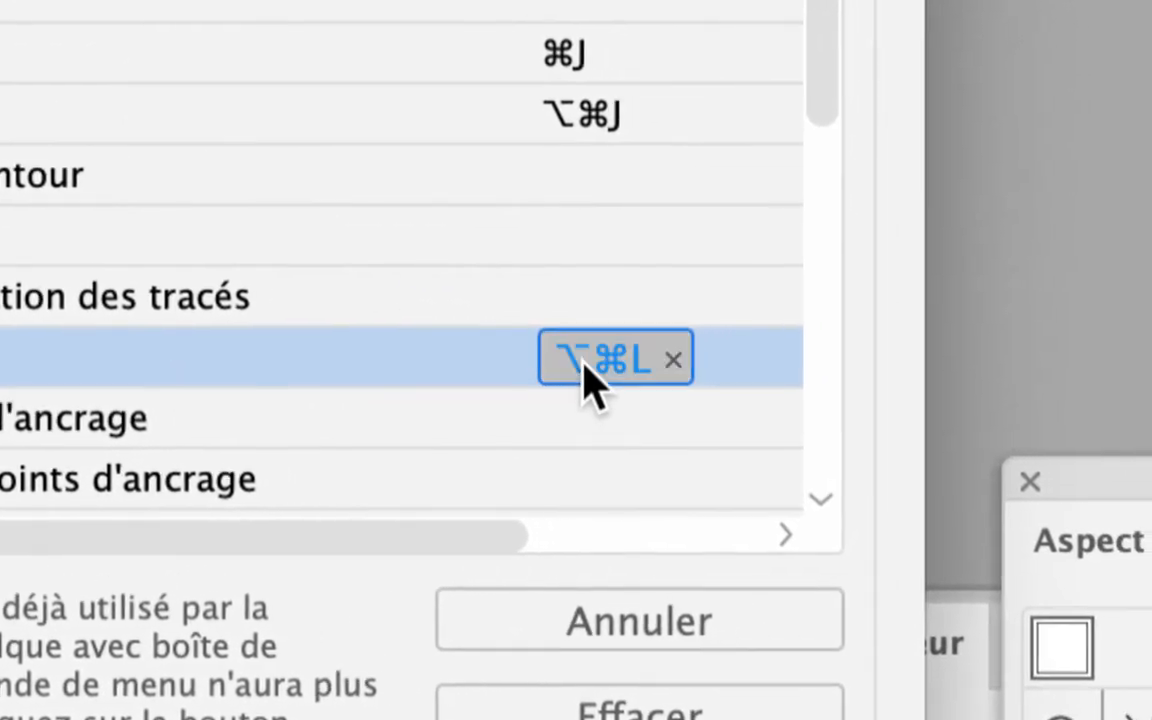
key("shift+super+l")
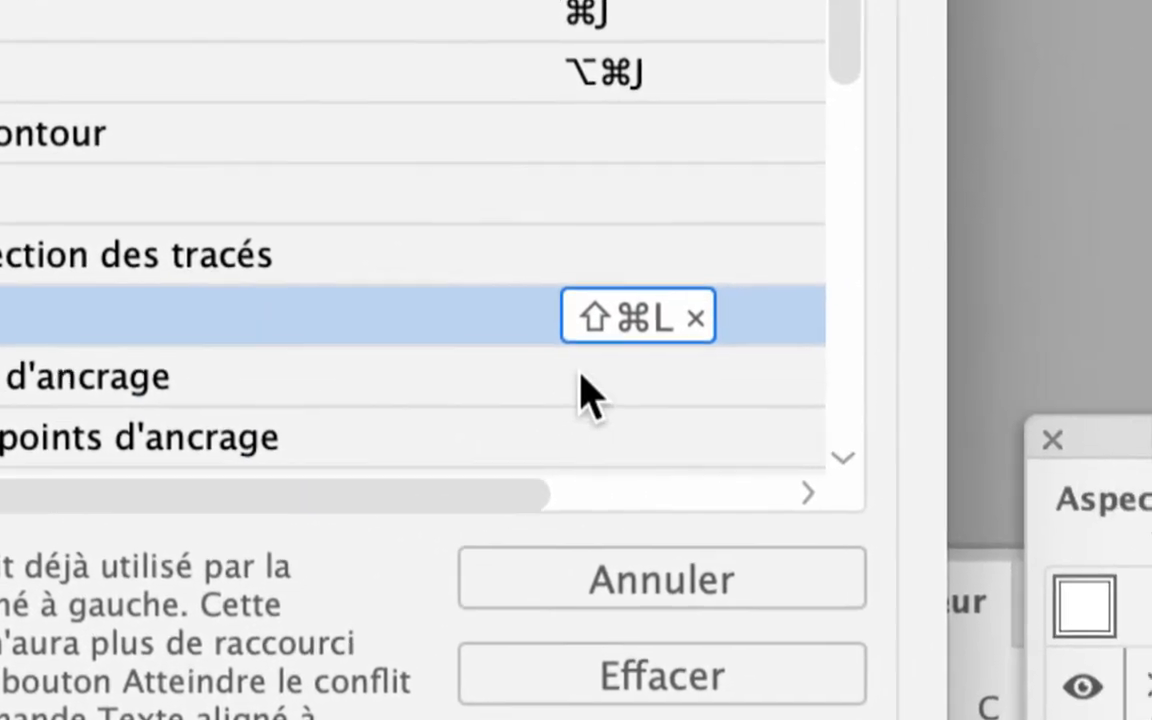
left_click(605, 321)
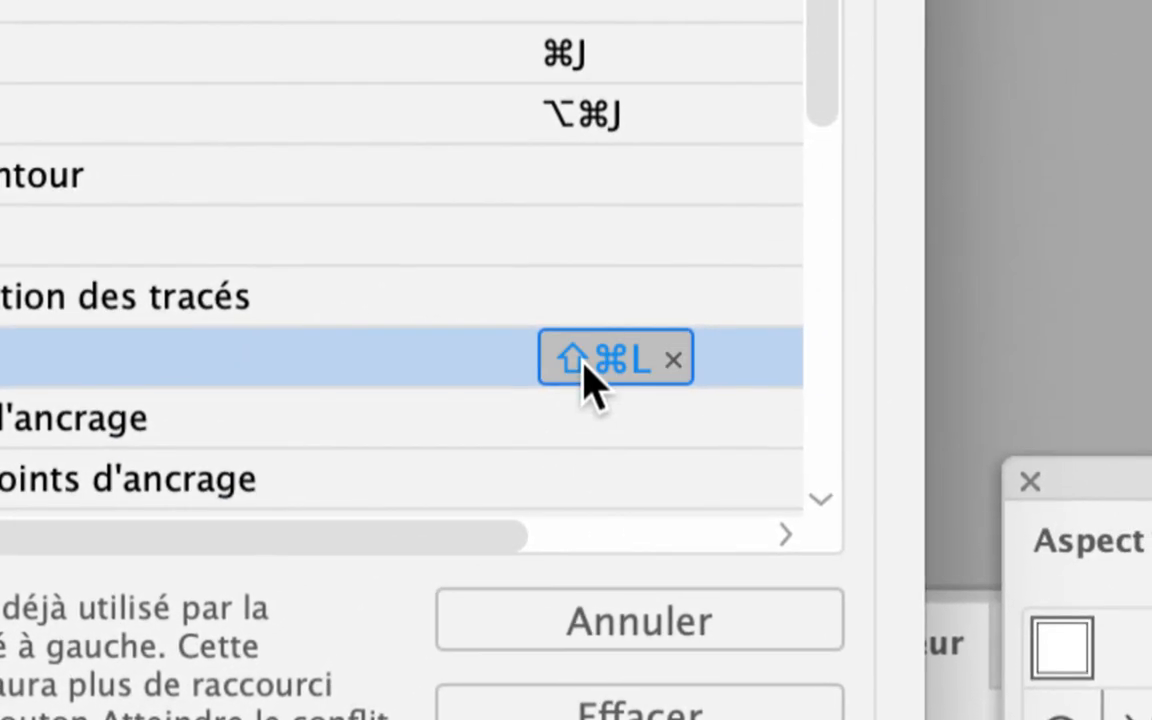
key("alt+shift+super+l")
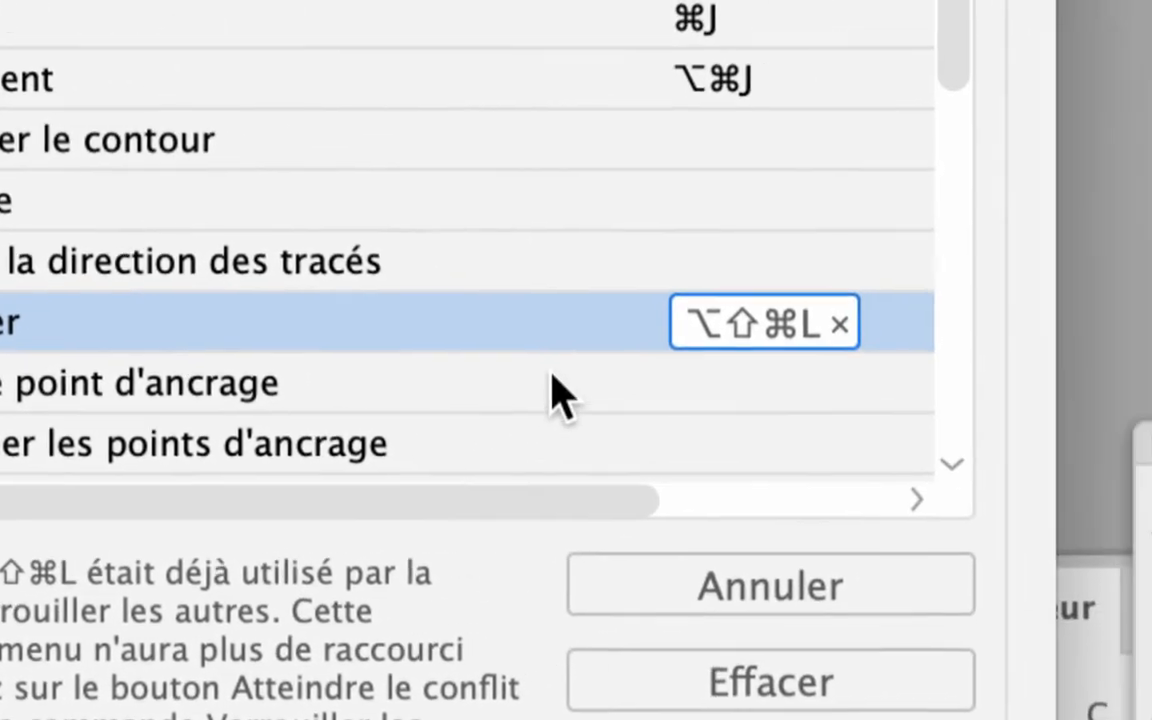
left_click(697, 326)
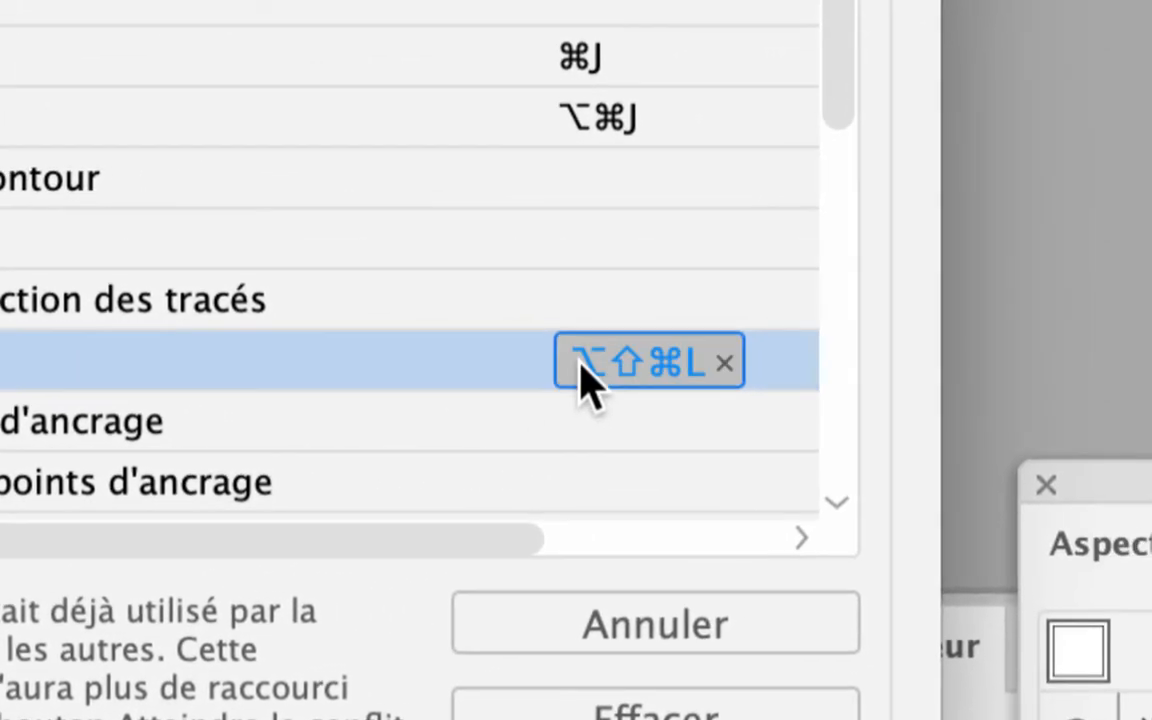
key("alt+shift+super+y")
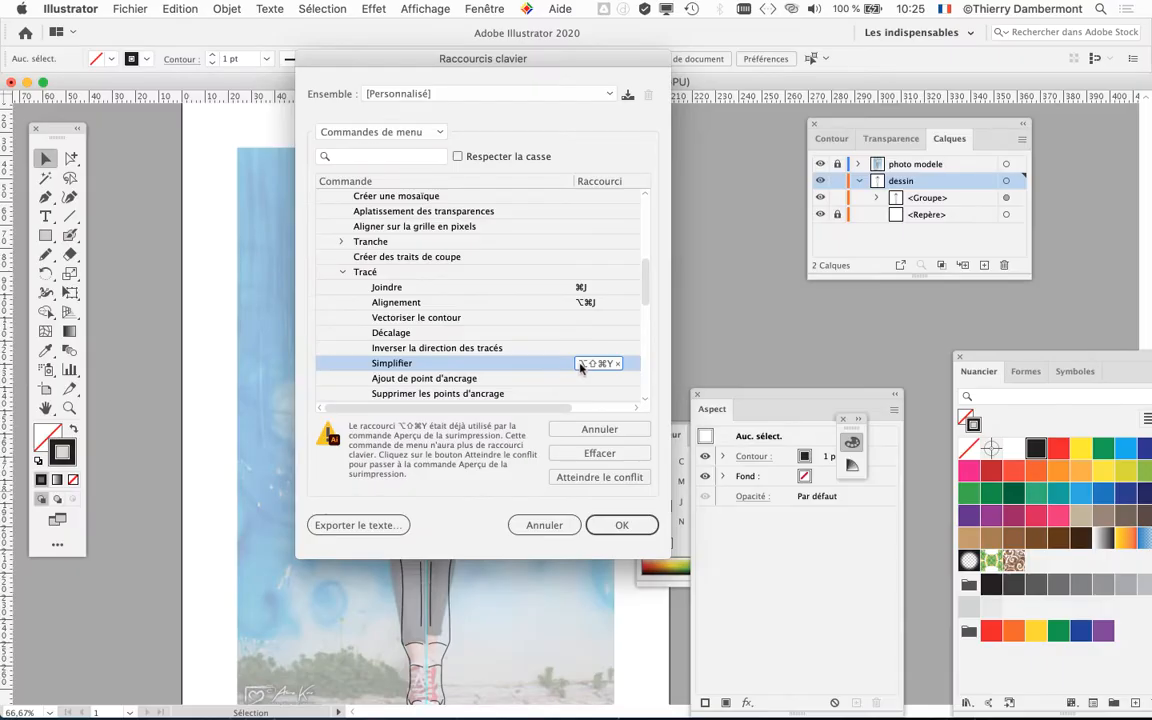
Try the shortcuts ⌥⌘G, ⌥⌘N, ⌥⇧⌘J and ⌥⇧⌘$ for the Simplifier command
left_click(585, 366)
key("alt+super+g")
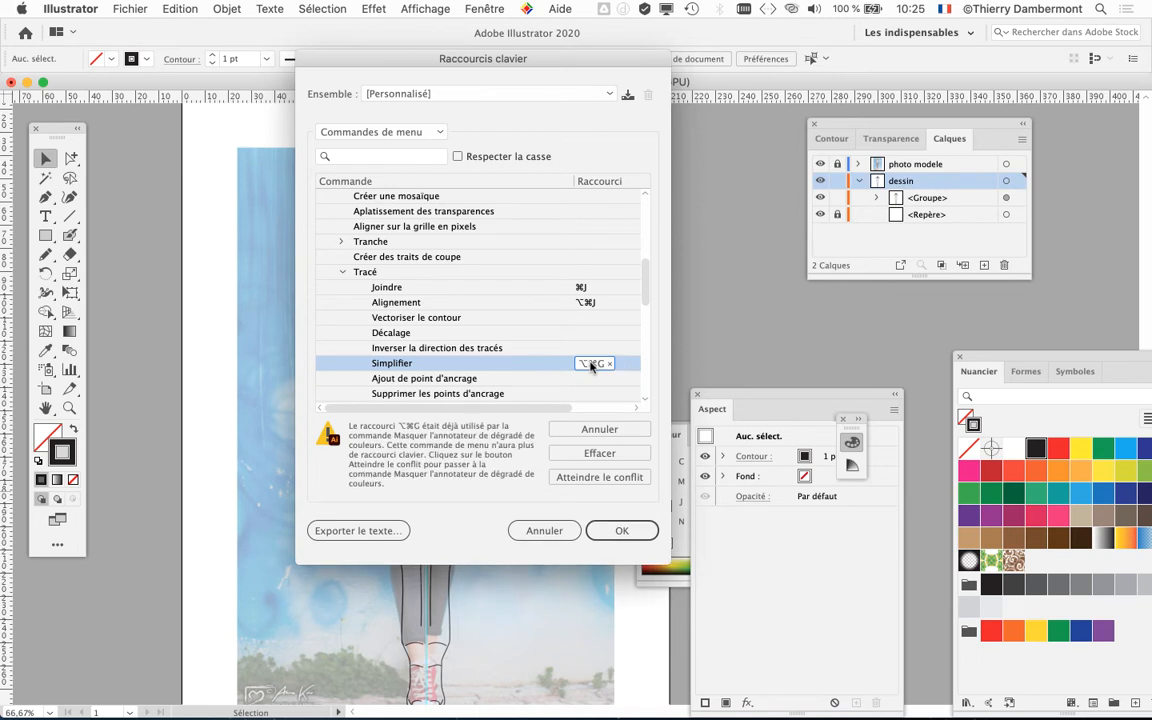
left_click(591, 366)
key("alt+super+n")
left_click(591, 366)
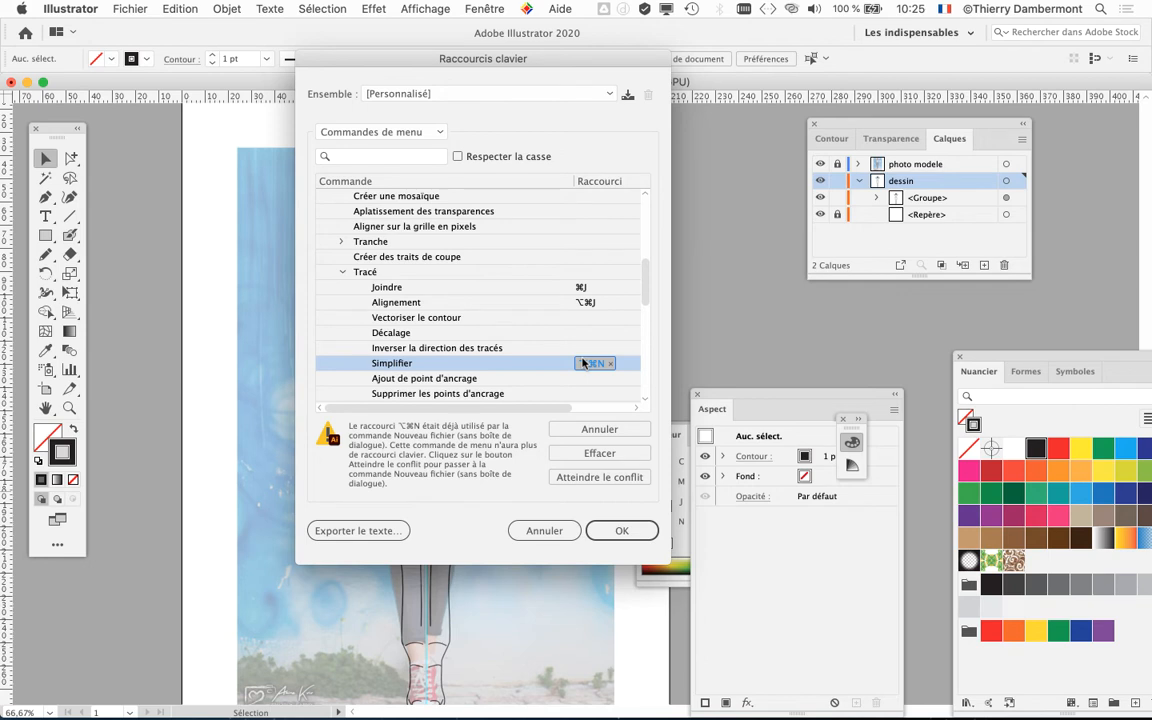
key("alt+shift+super+j")
left_click(597, 365)
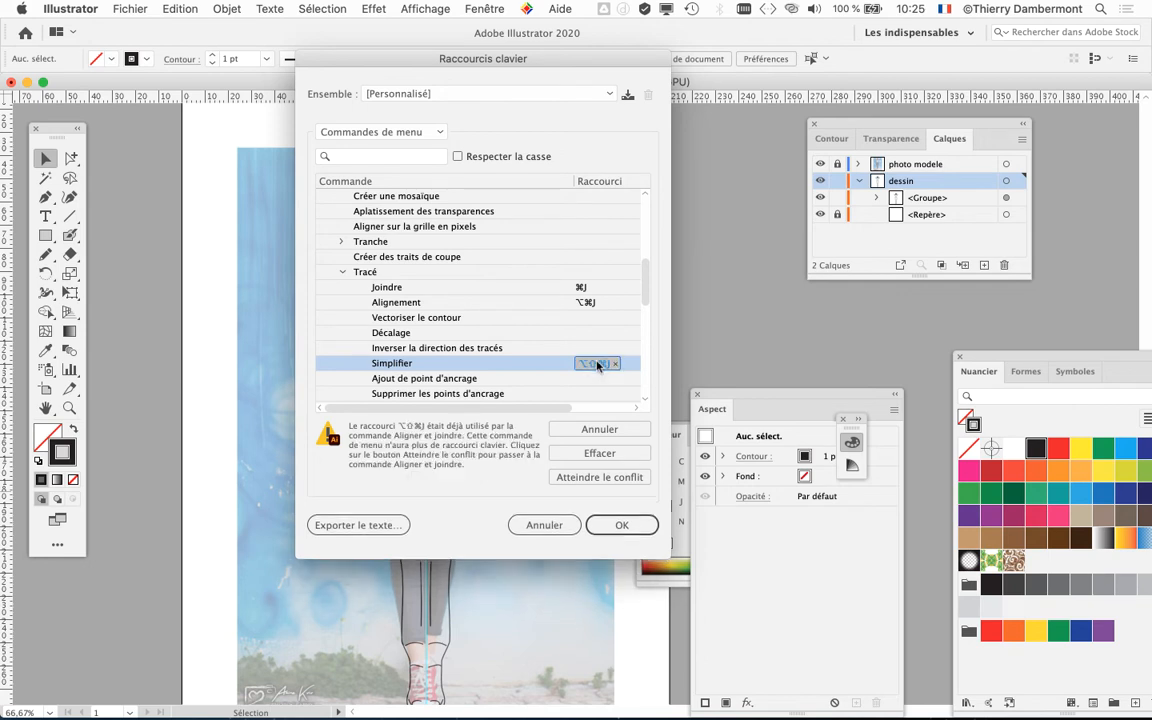
key("alt+shift+super+dollar")
Assign ⌘$ as the shortcut for Simplifier and accept the customised shortcut set
left_click(597, 365)
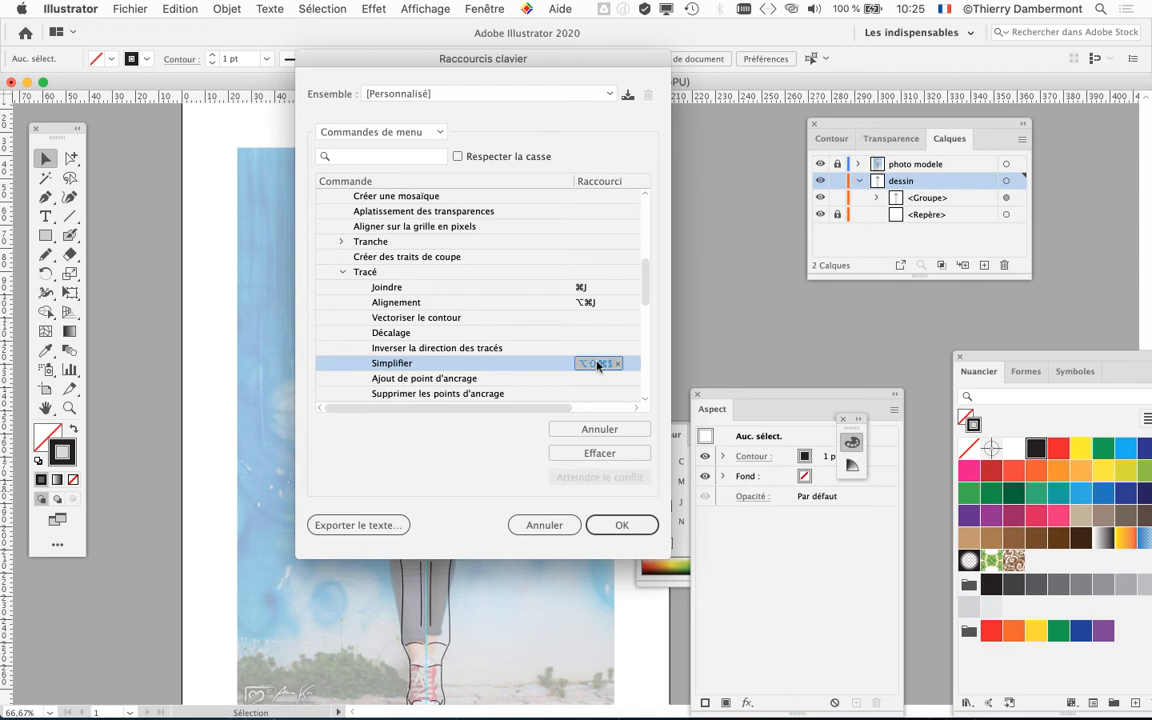
key("super+dollar")
left_click(620, 524)
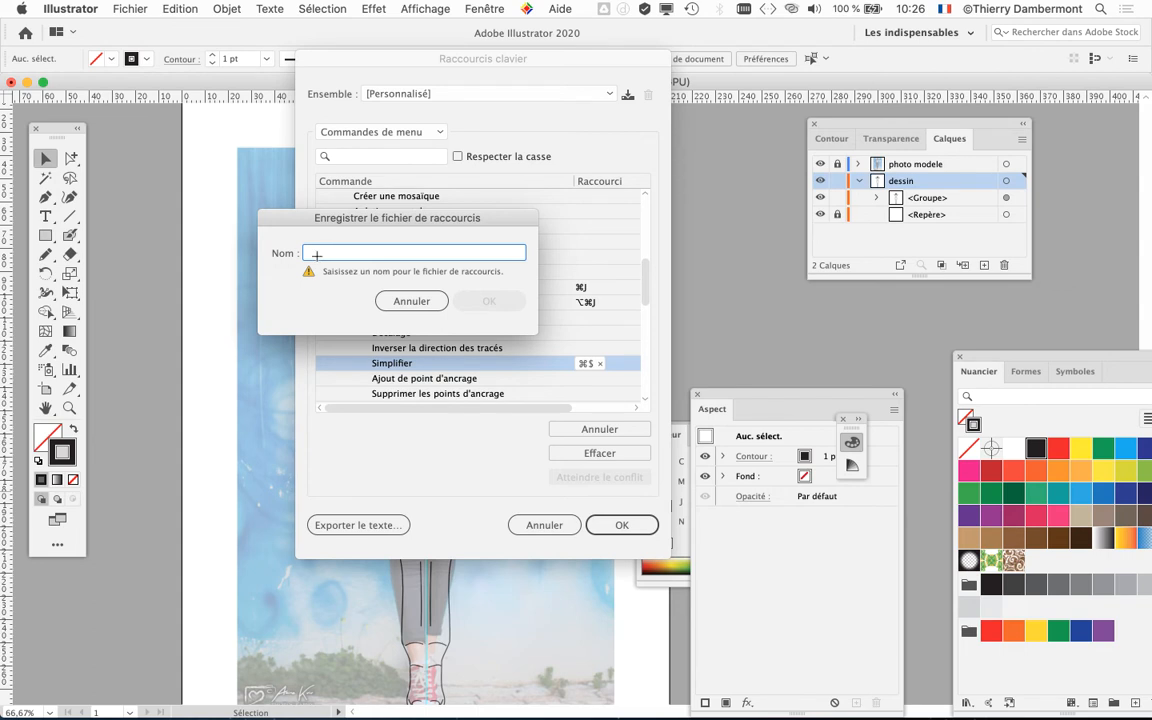
Save the shortcut file under a name made of the author's first name followed by nov2021
left_click_drag(343, 211, 752, 295)
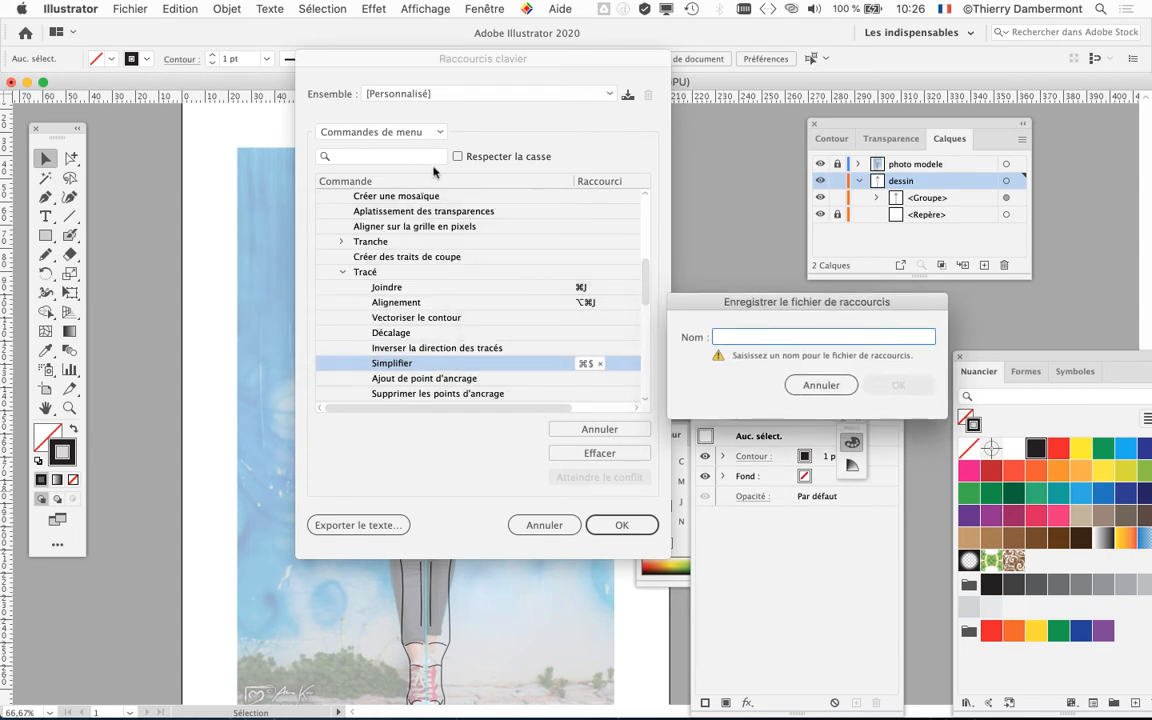
left_click_drag(752, 303, 588, 163)
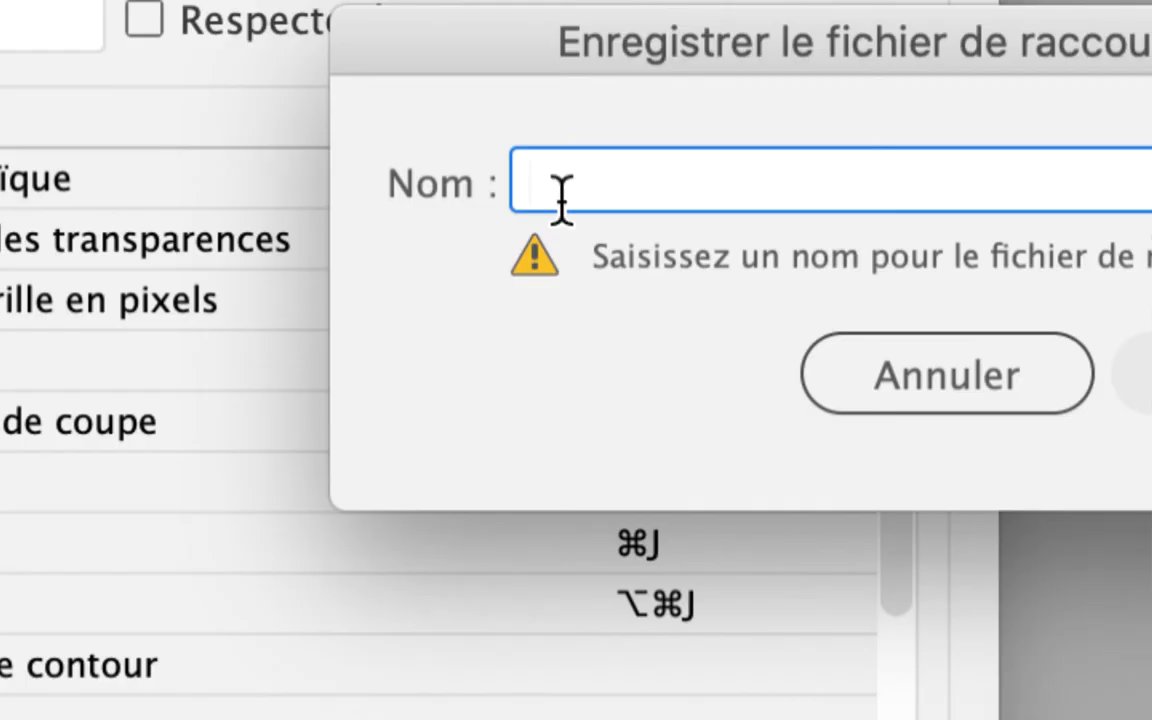
type("Thierry no")
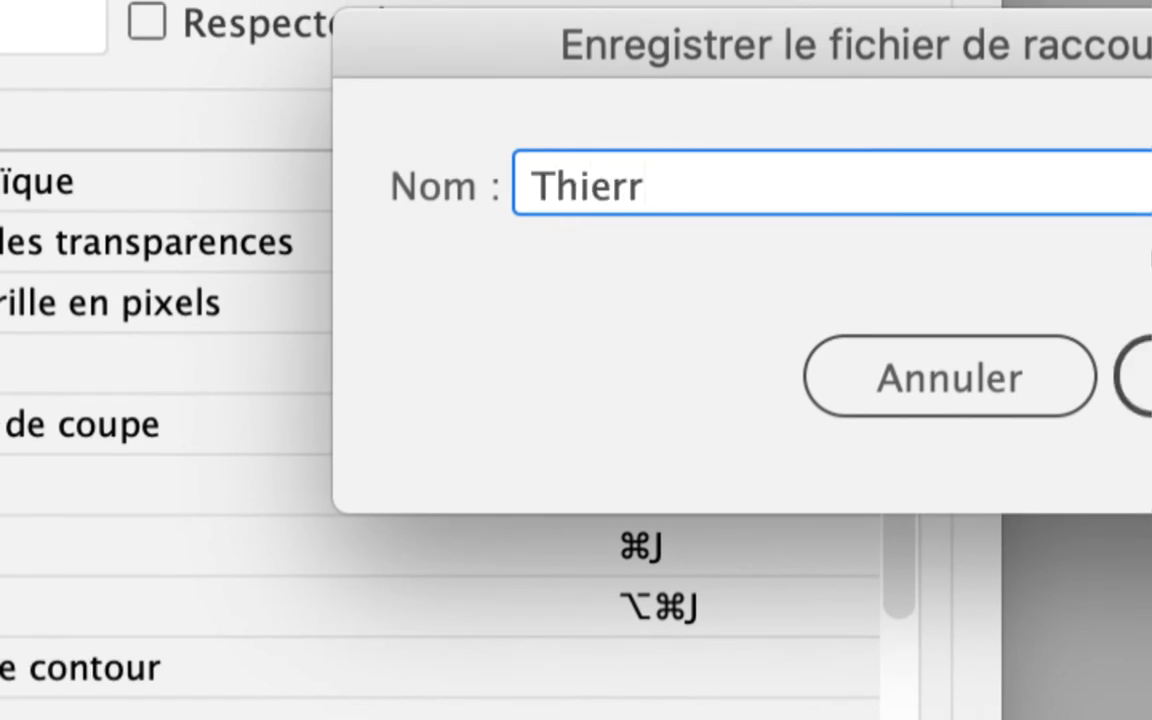
type("v2021")
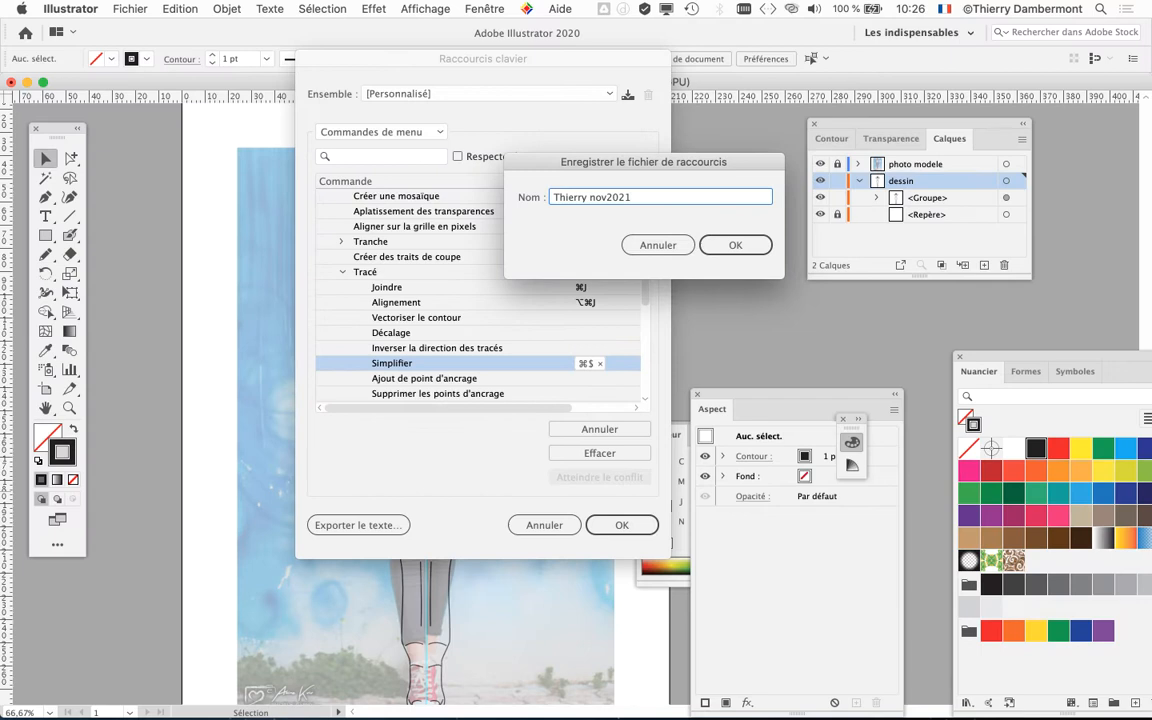
key("Return")
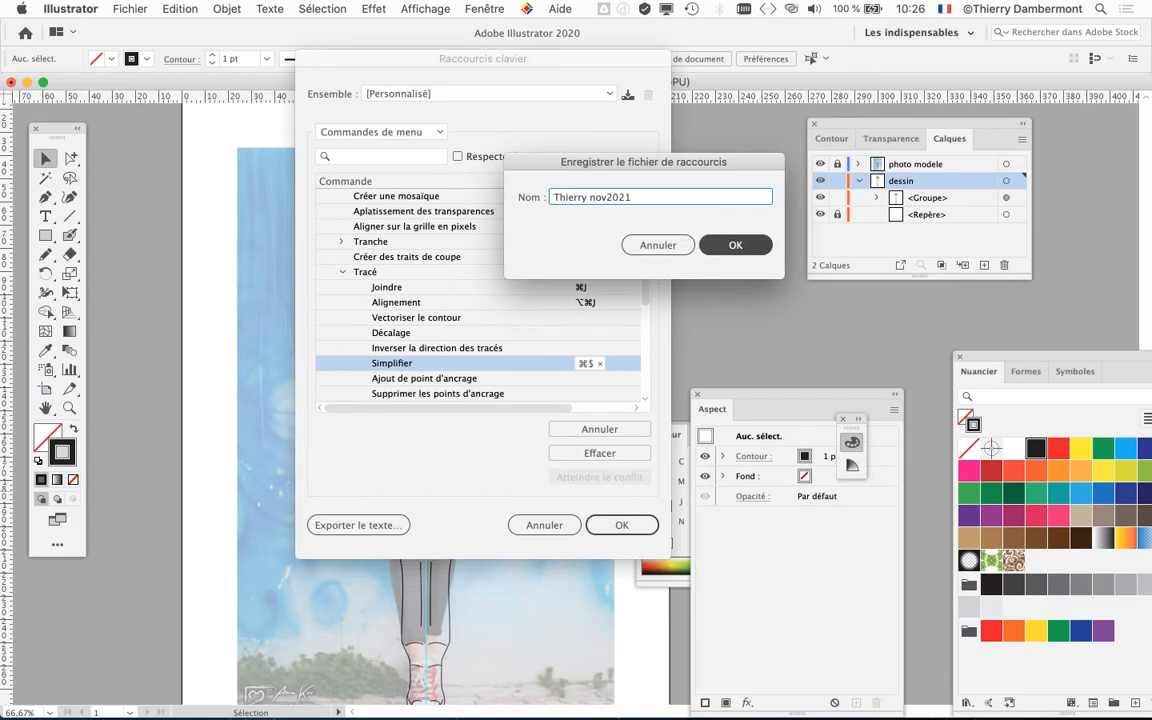
Check the shortcut listed beside Simplifier under Objet > Tracé
left_click(227, 8)
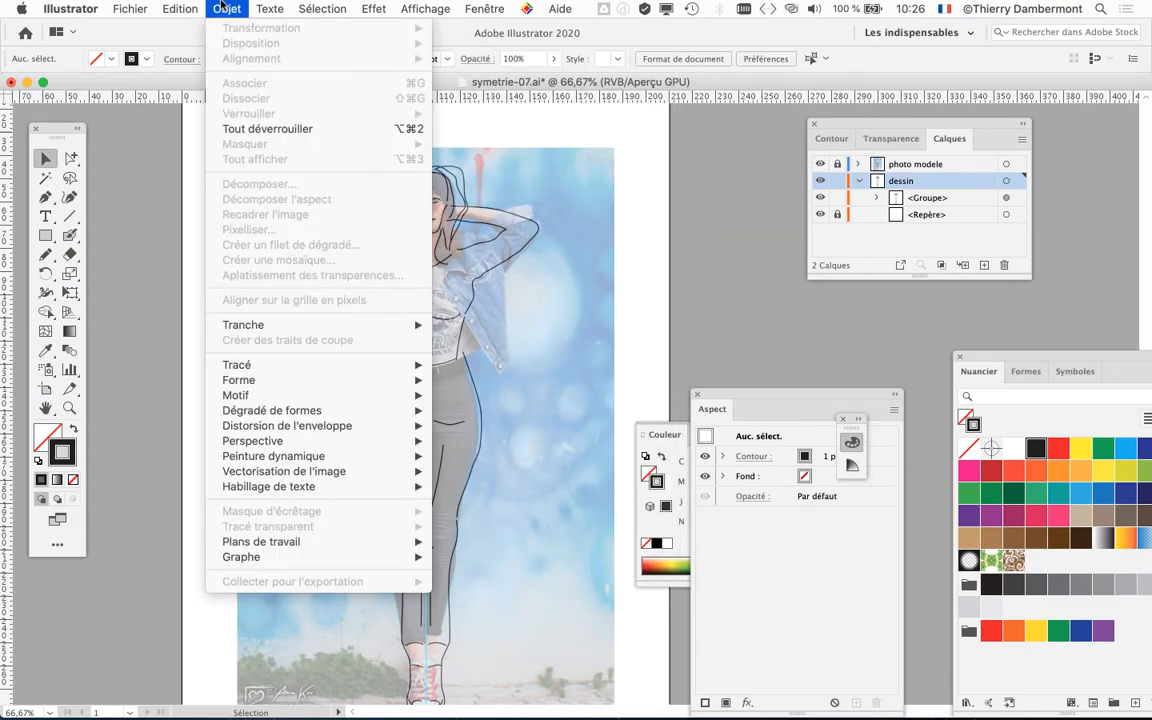
mouse_move(265, 365)
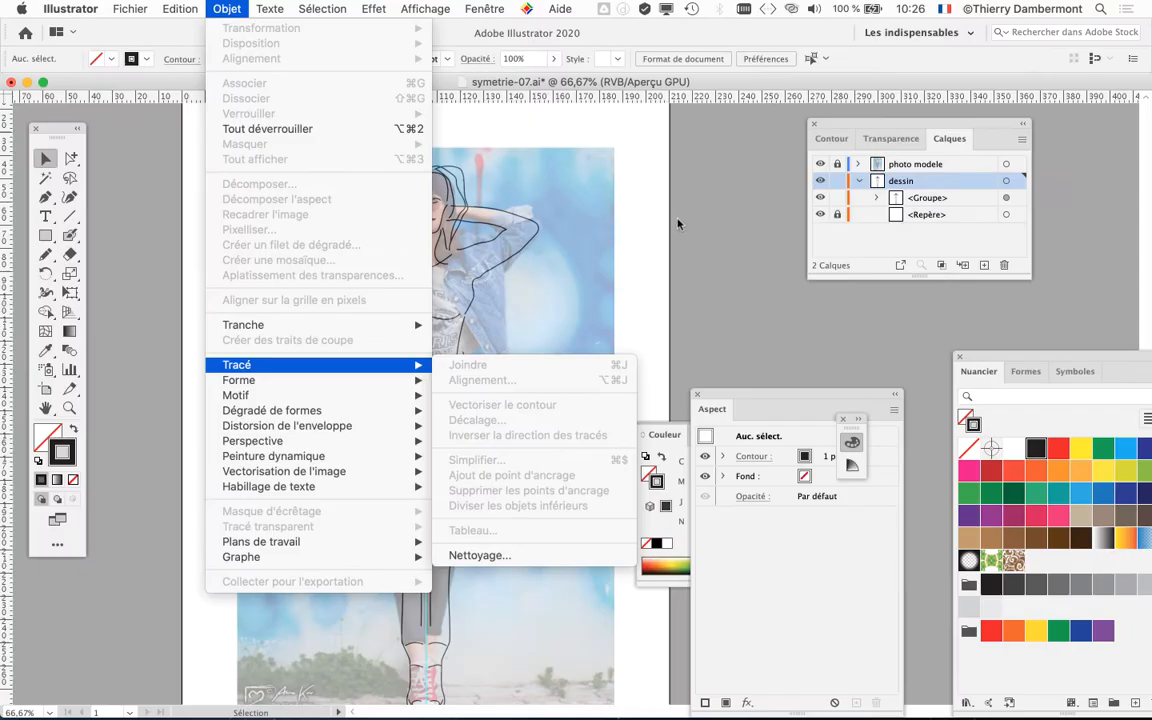
left_click(677, 223)
Select the hair strand paths on the left side of the centre guide with the Sélection directe progressive tool
scroll(380, 306, "up", 1)
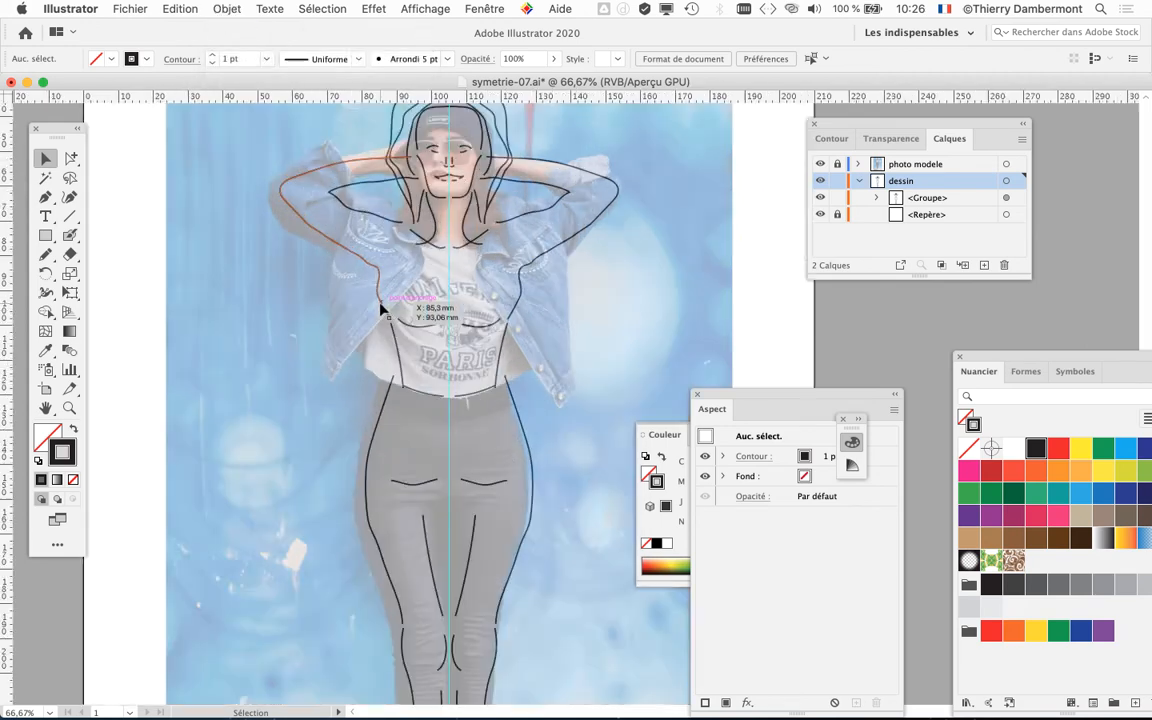
scroll(380, 310, "up", 1)
scroll(375, 365, "up", 1)
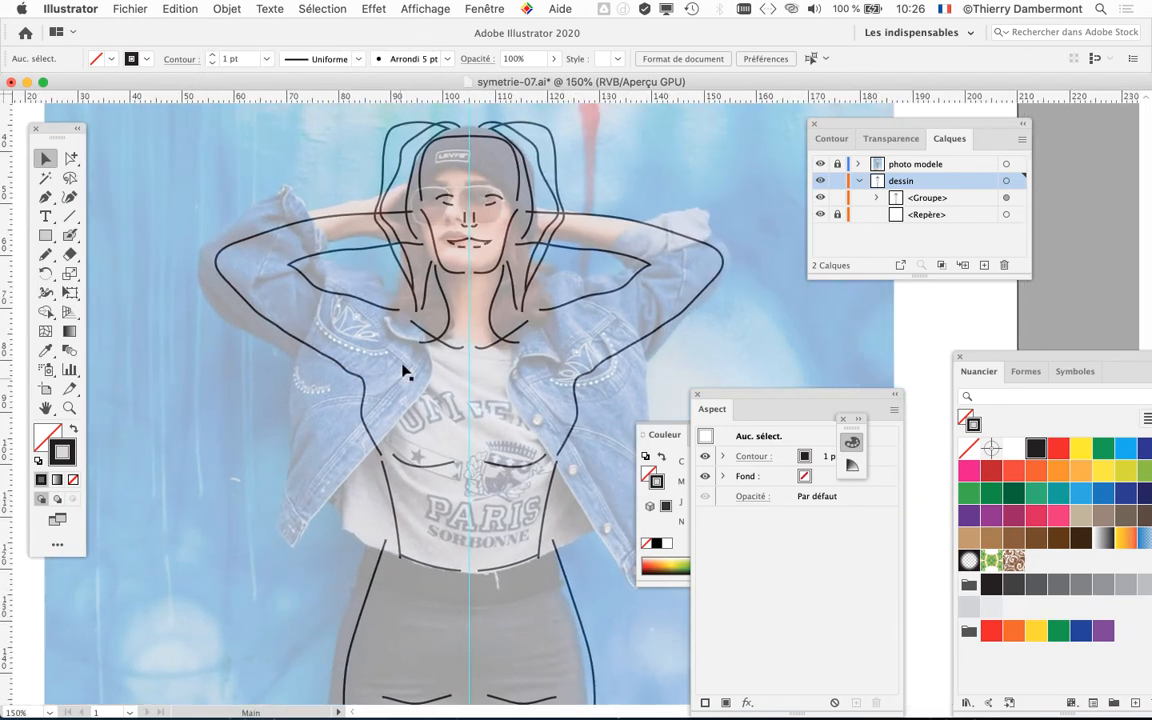
scroll(584, 293, "up", 3)
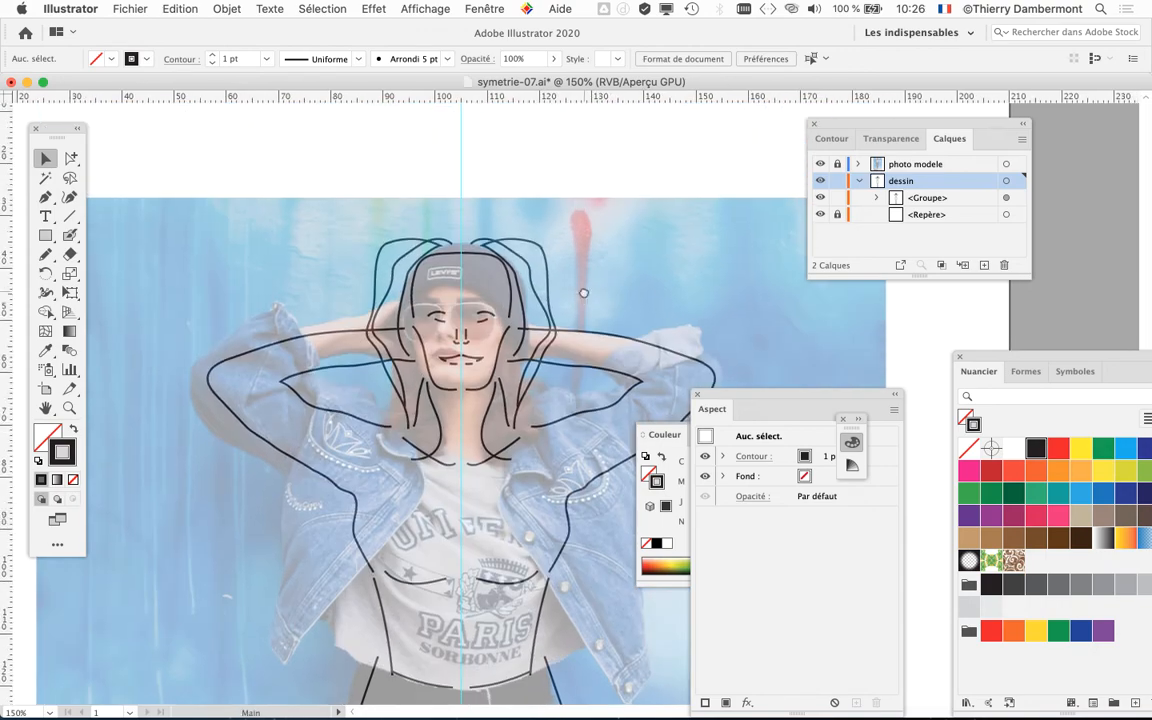
left_click(70, 158)
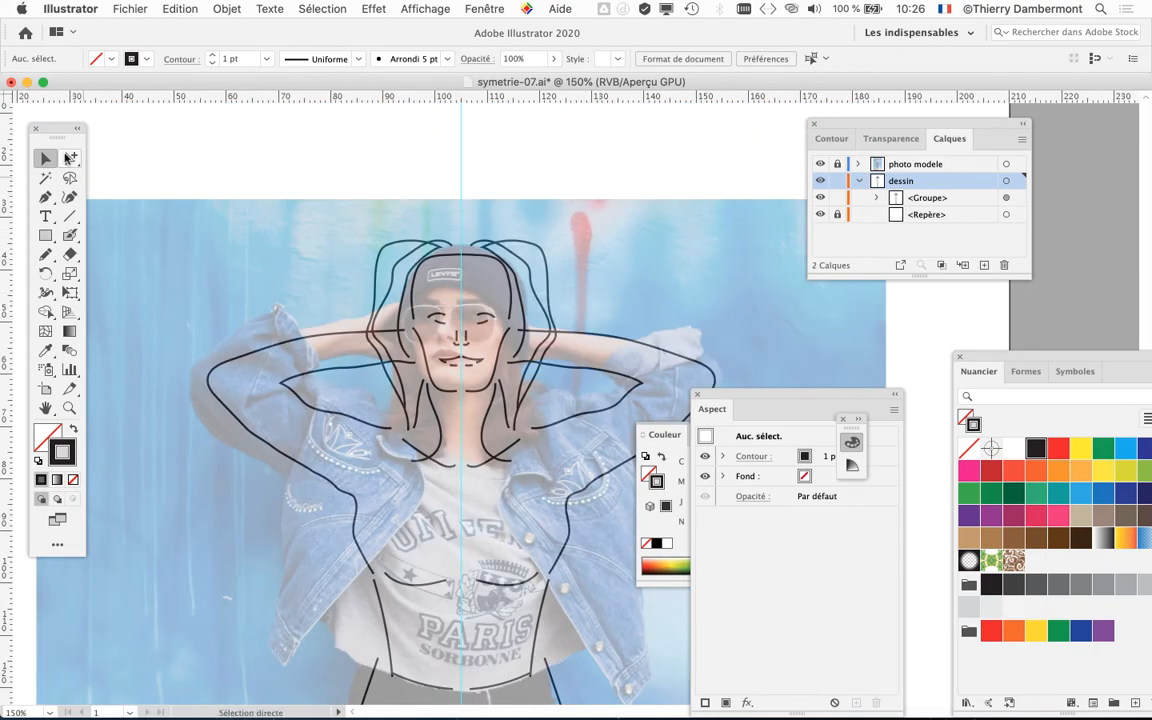
left_click(68, 159)
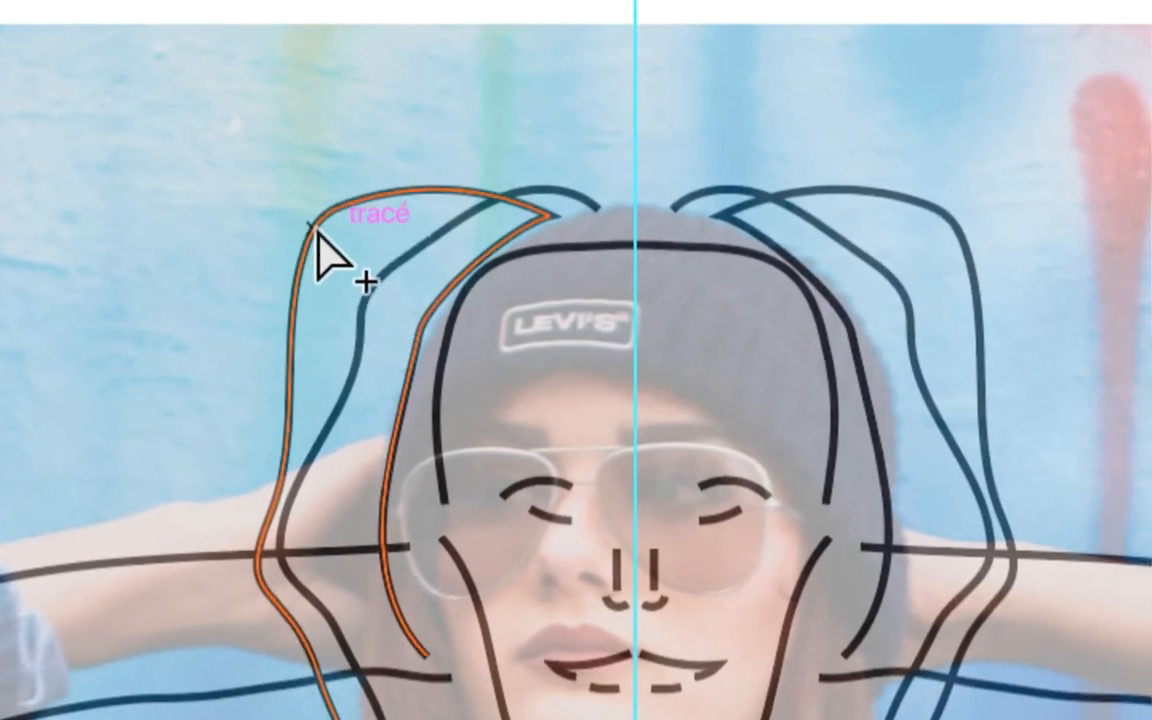
left_click(316, 232)
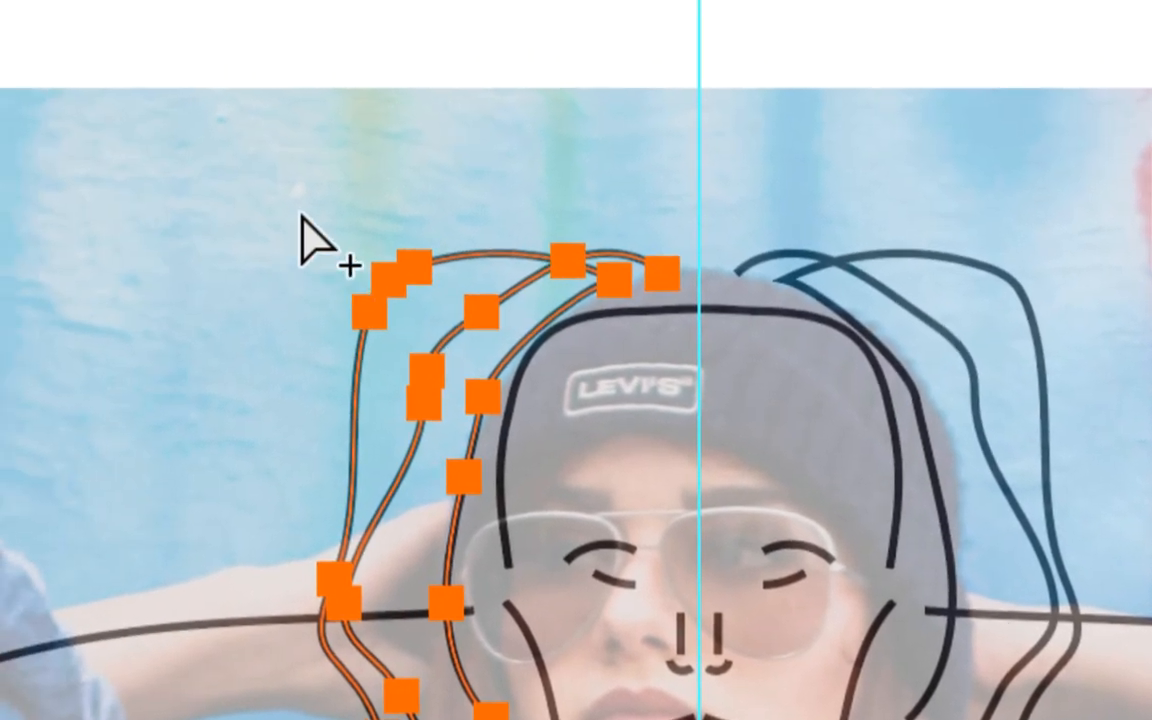
left_click_drag(184, 108, 348, 463)
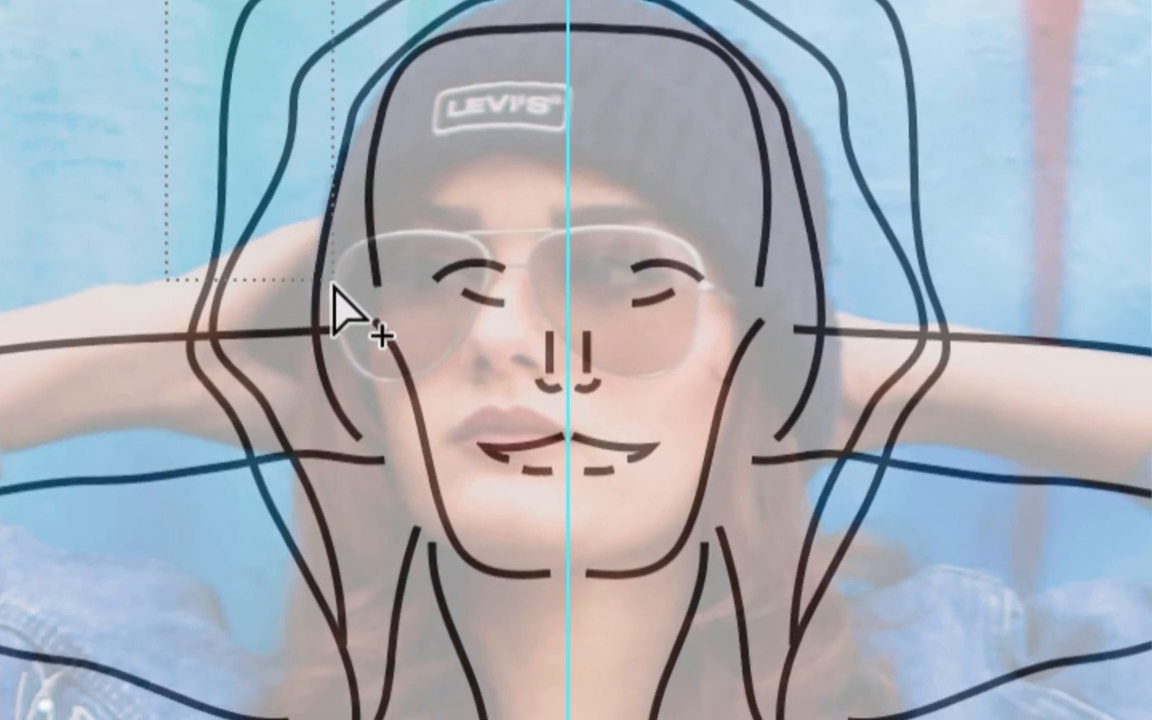
left_click_drag(335, 313, 330, 303)
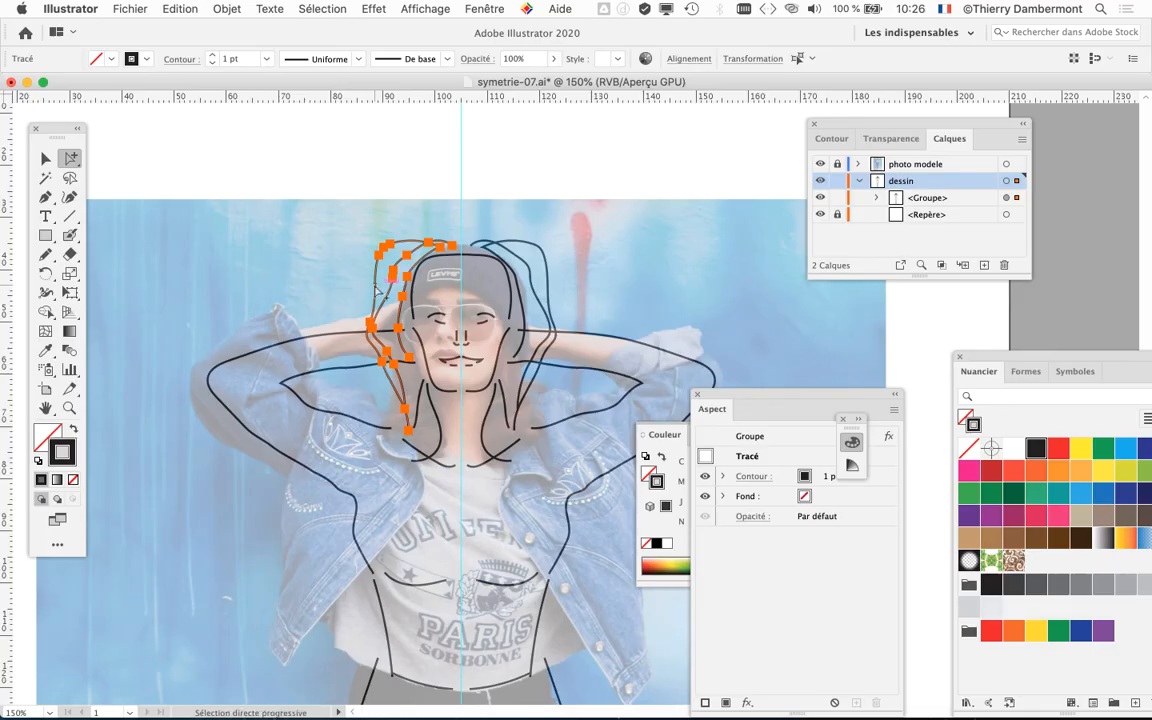
Start Simplifier on the selected hair paths and open its full options dialog, clear of the drawing
key("super")
key("super+alt+s")
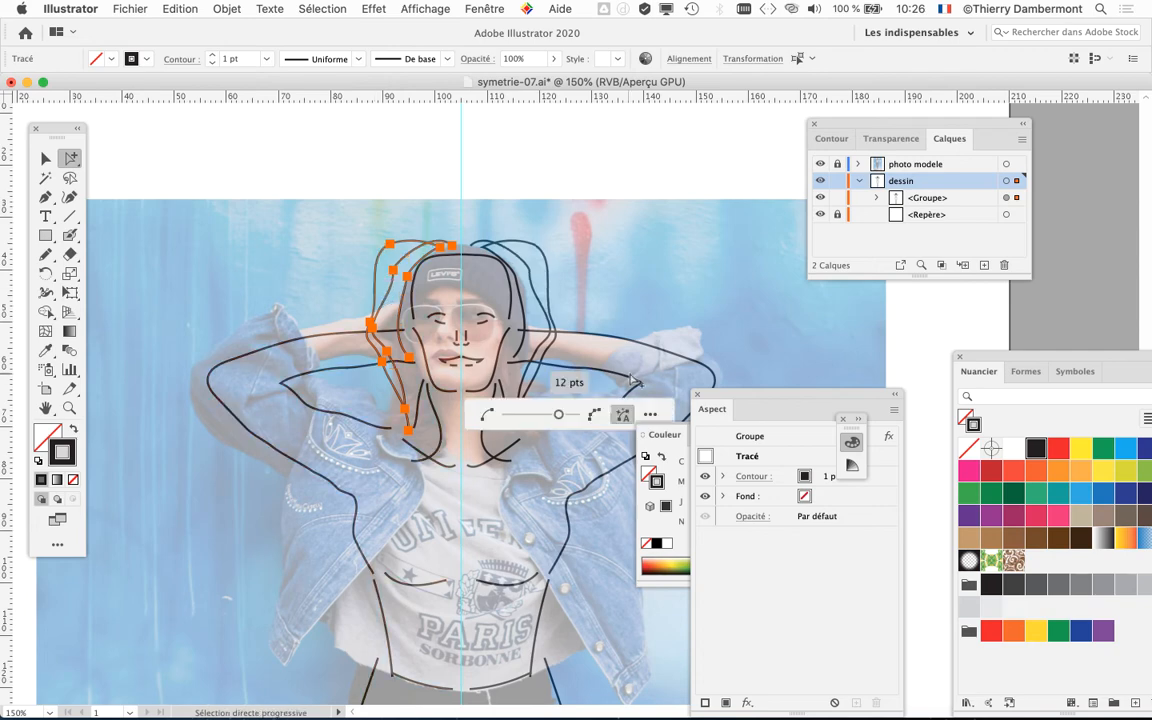
left_click(621, 414)
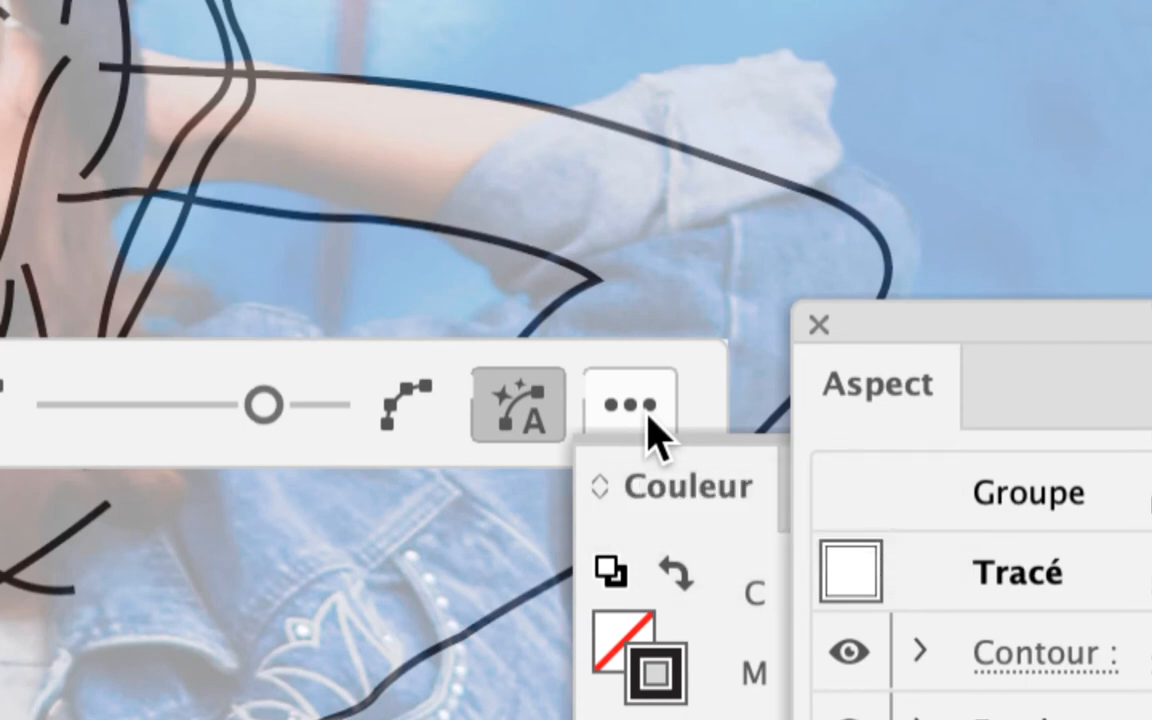
left_click(645, 414)
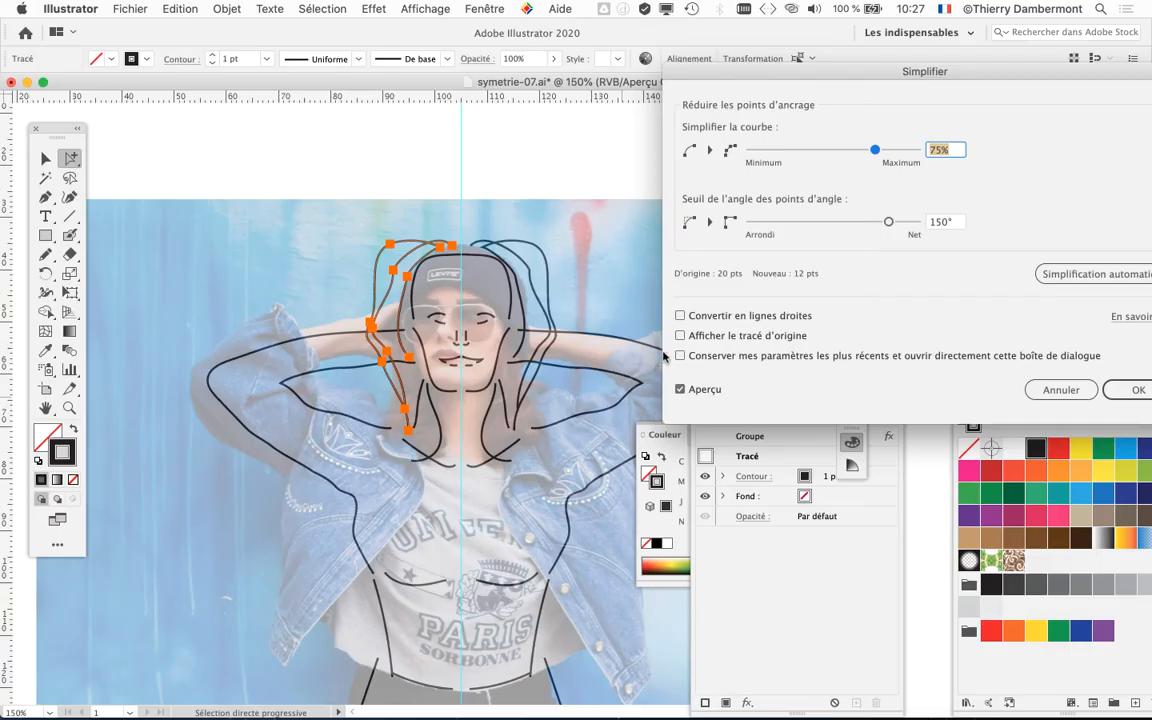
left_click_drag(736, 71, 632, 71)
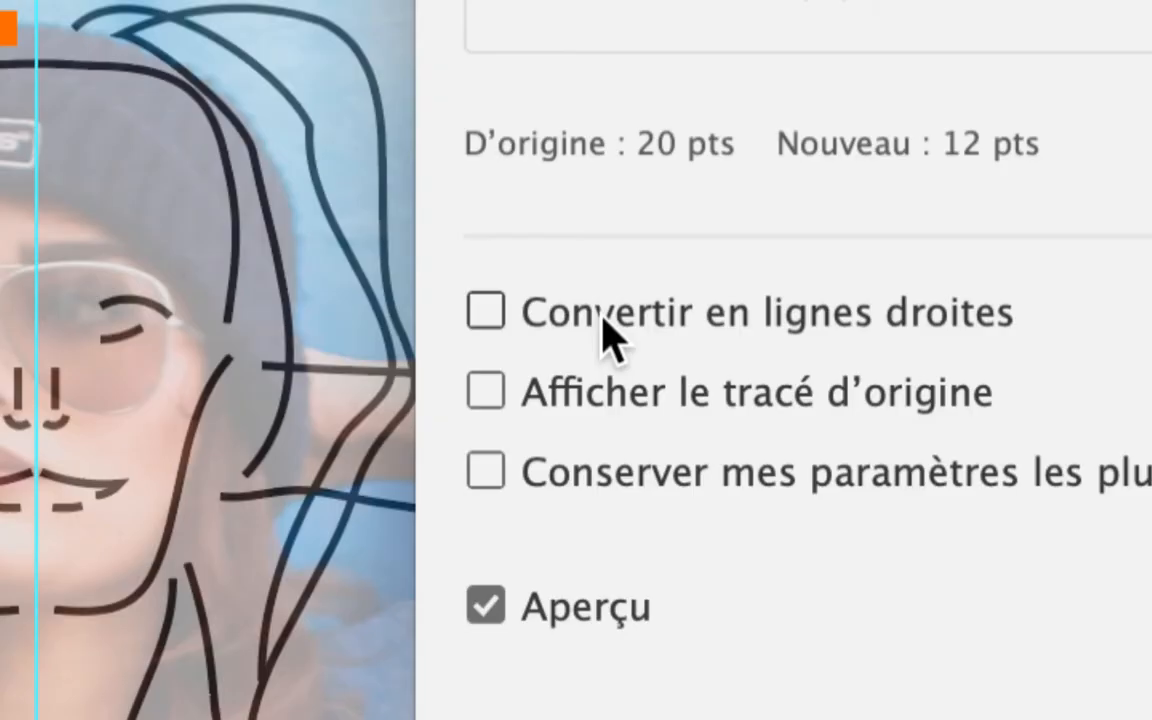
Convert the hair paths to straight lines with a corner point angle threshold of 29°, accept the simplification and deselect the paths
left_click(606, 318)
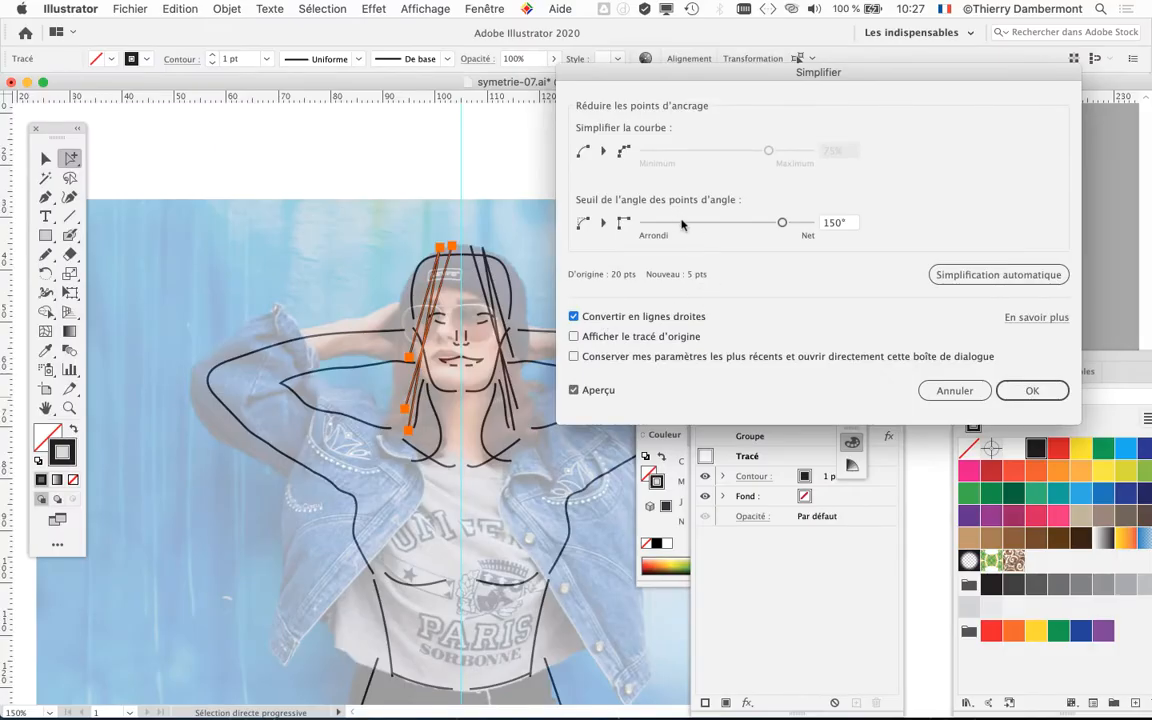
left_click(689, 222)
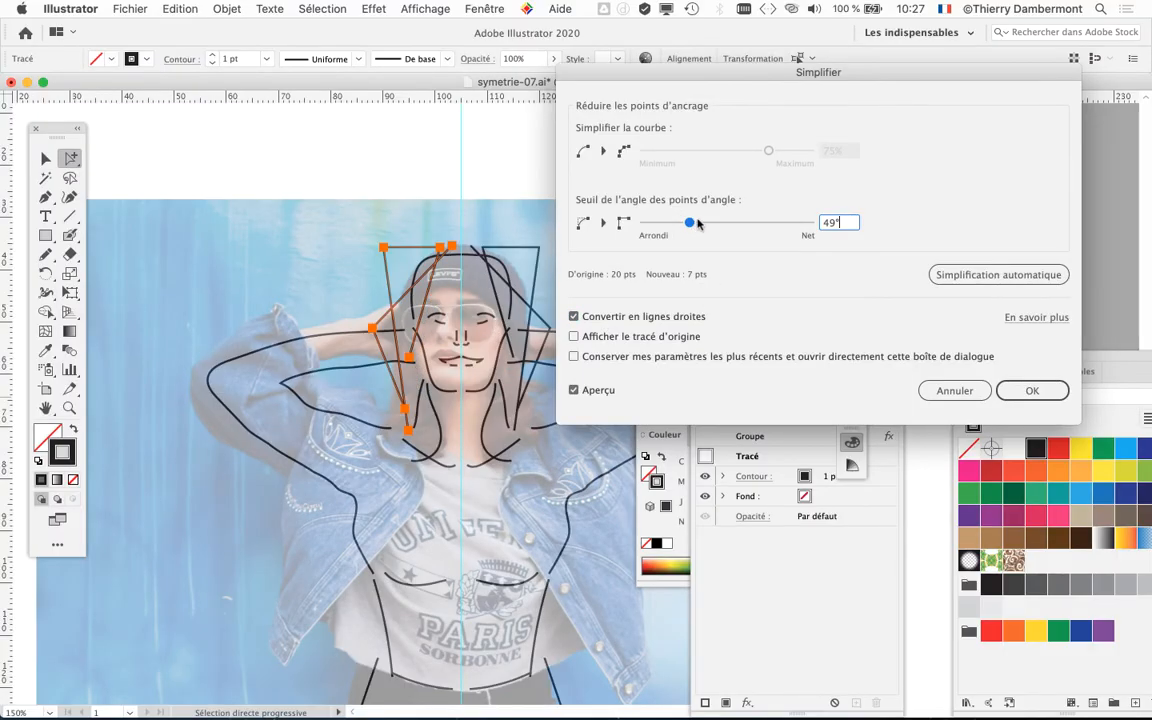
left_click_drag(697, 224, 672, 233)
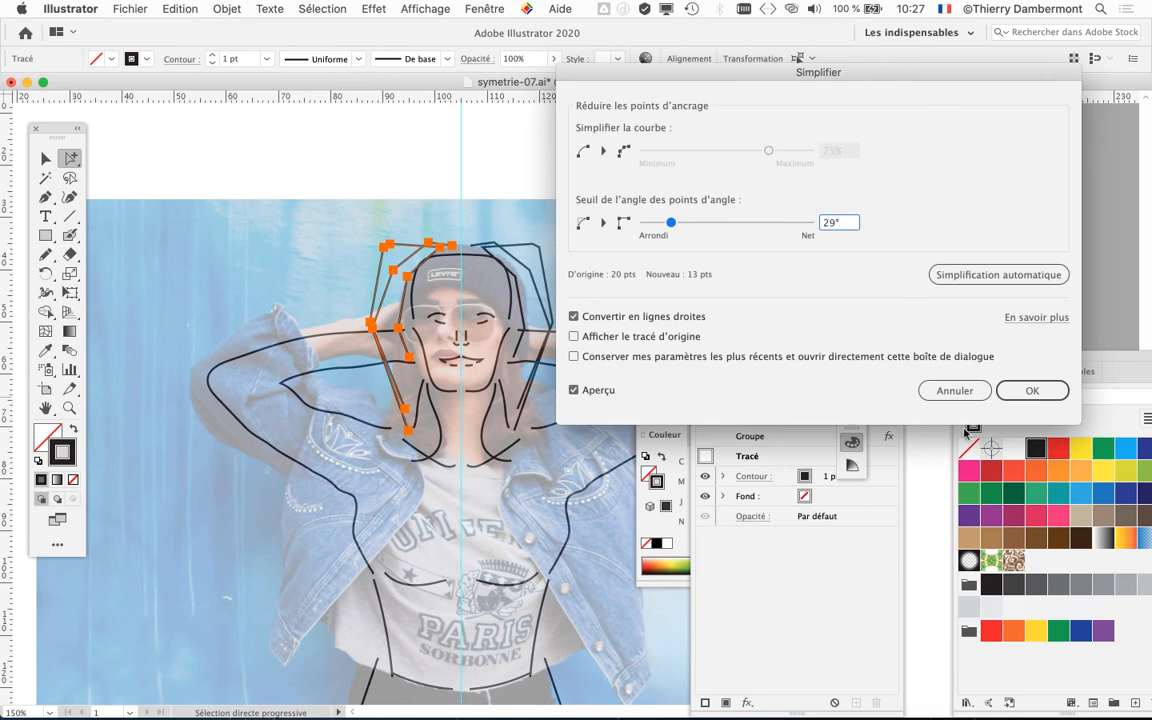
key("Return")
scroll(357, 277, "up", 2)
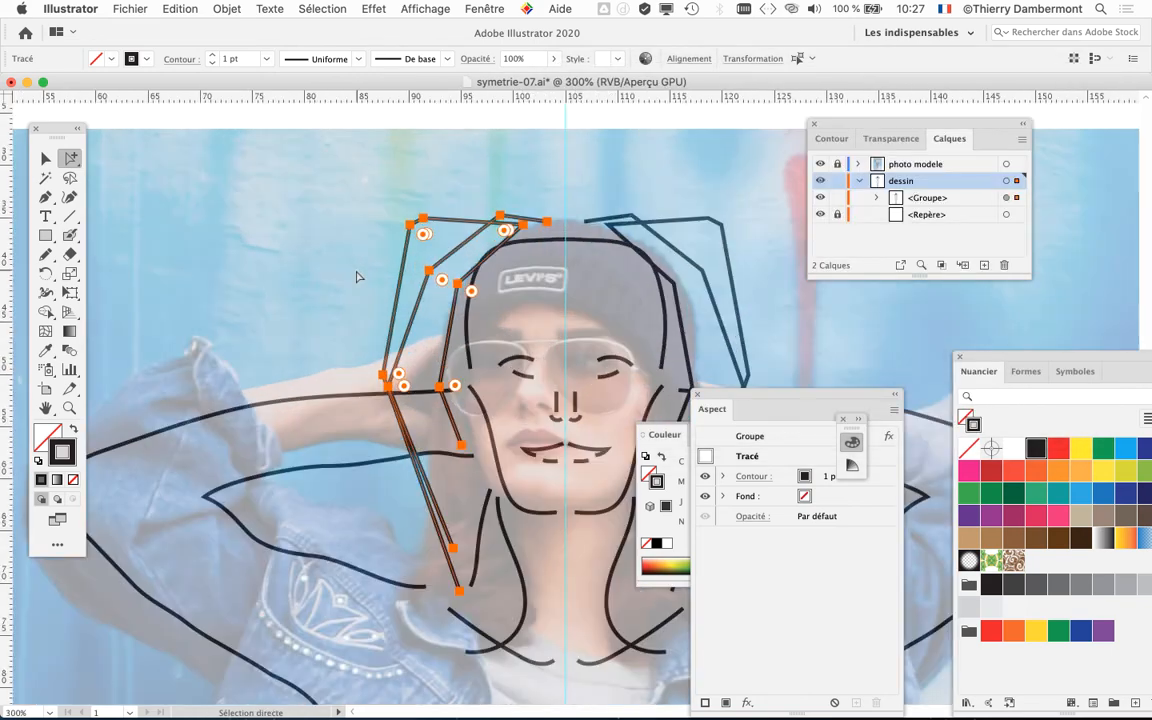
left_click(373, 288)
scroll(379, 342, "down", 1)
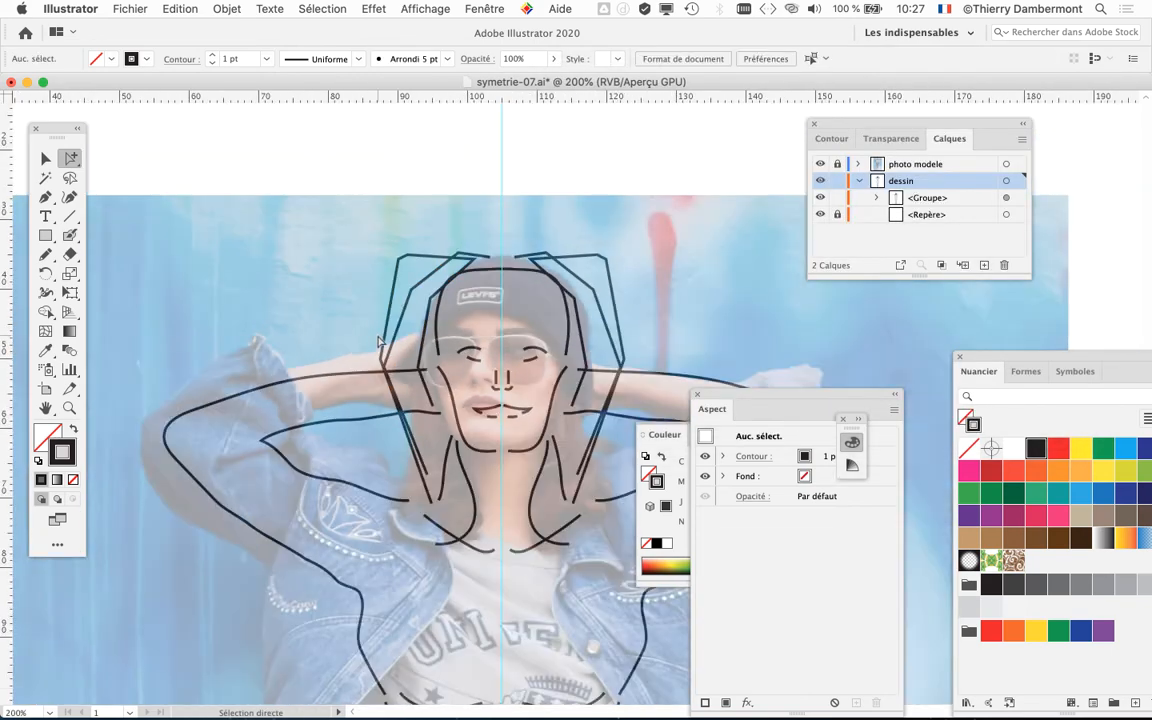
scroll(379, 342, "down", 2)
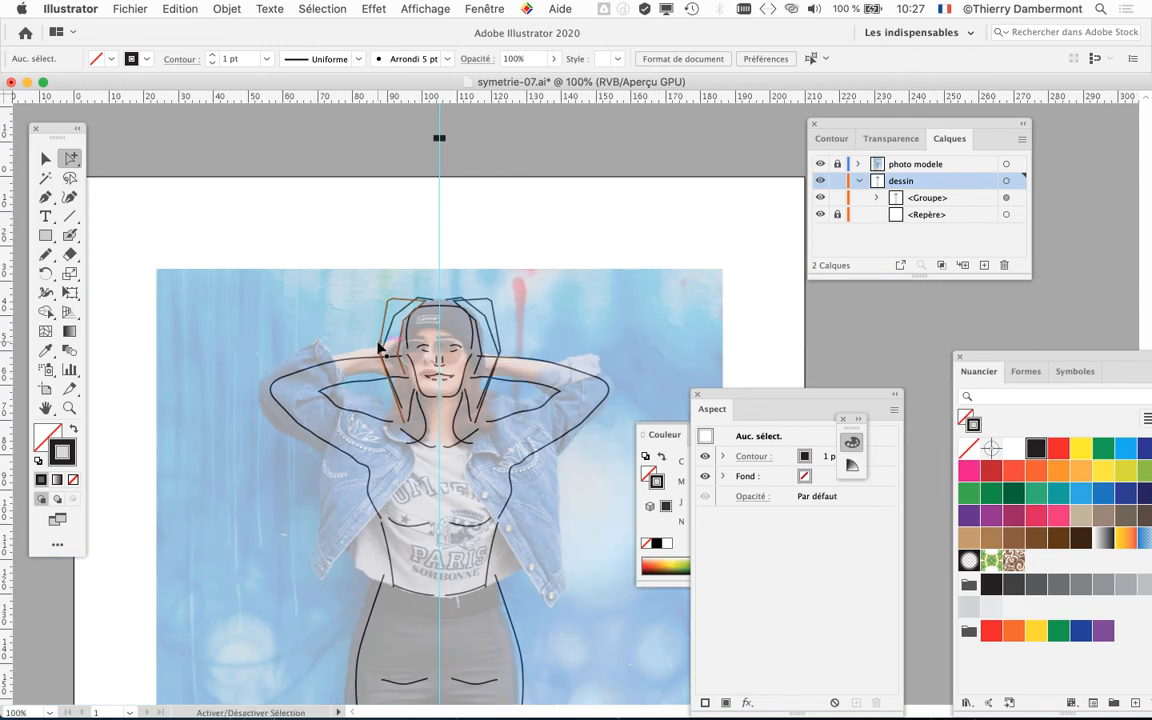
key("super+Tab")
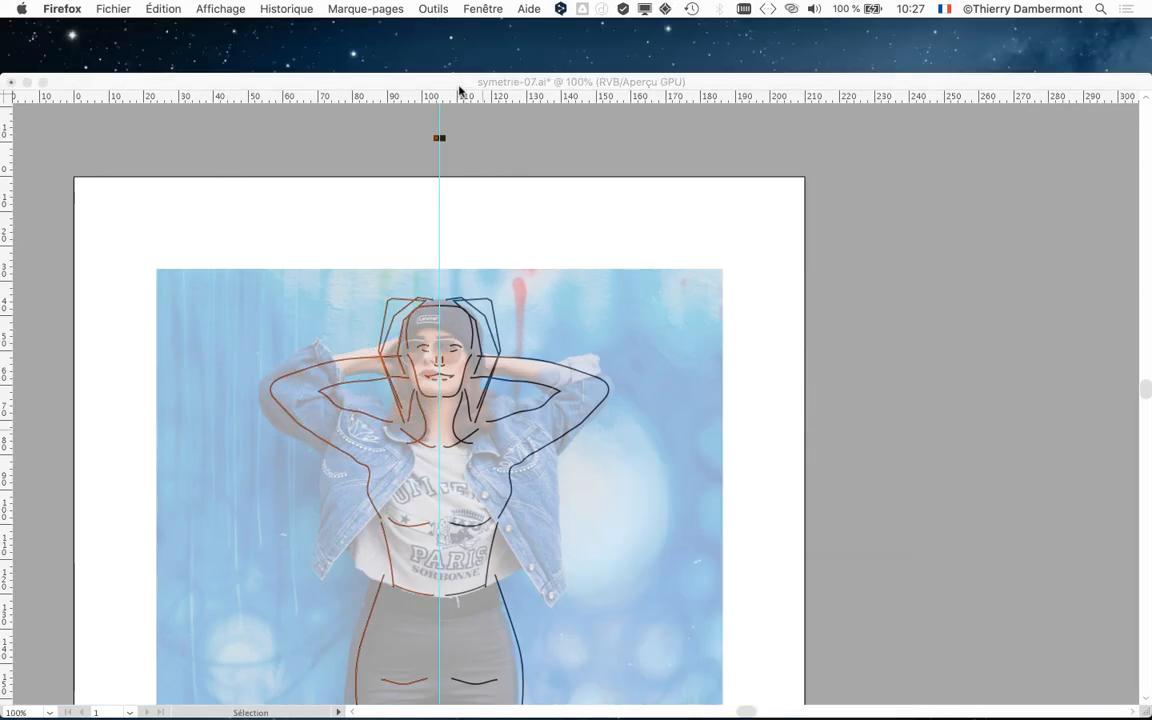
key("super+Tab")
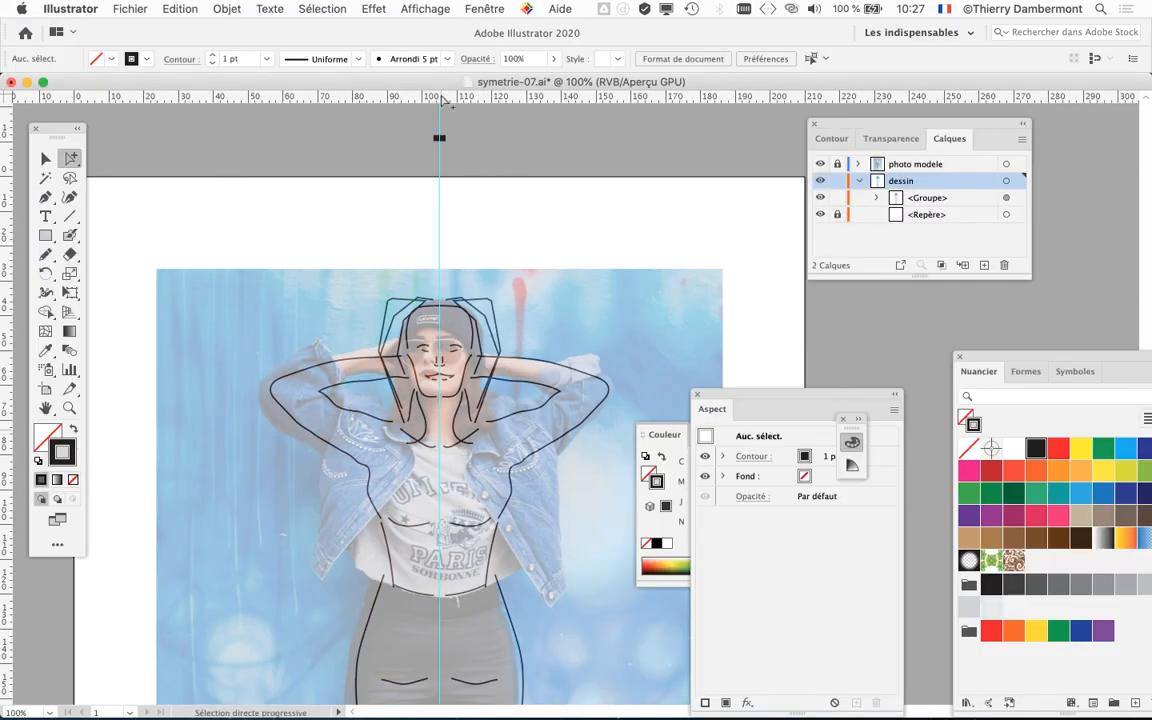
scroll(456, 390, "up", 2)
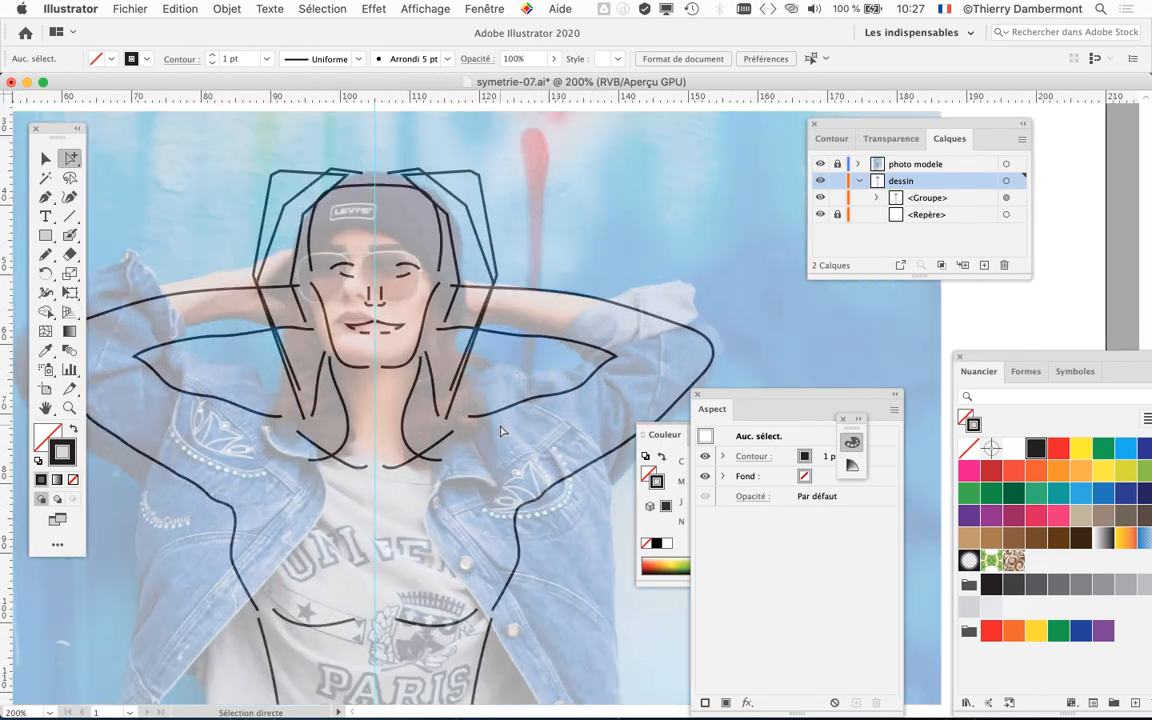
key("alt")
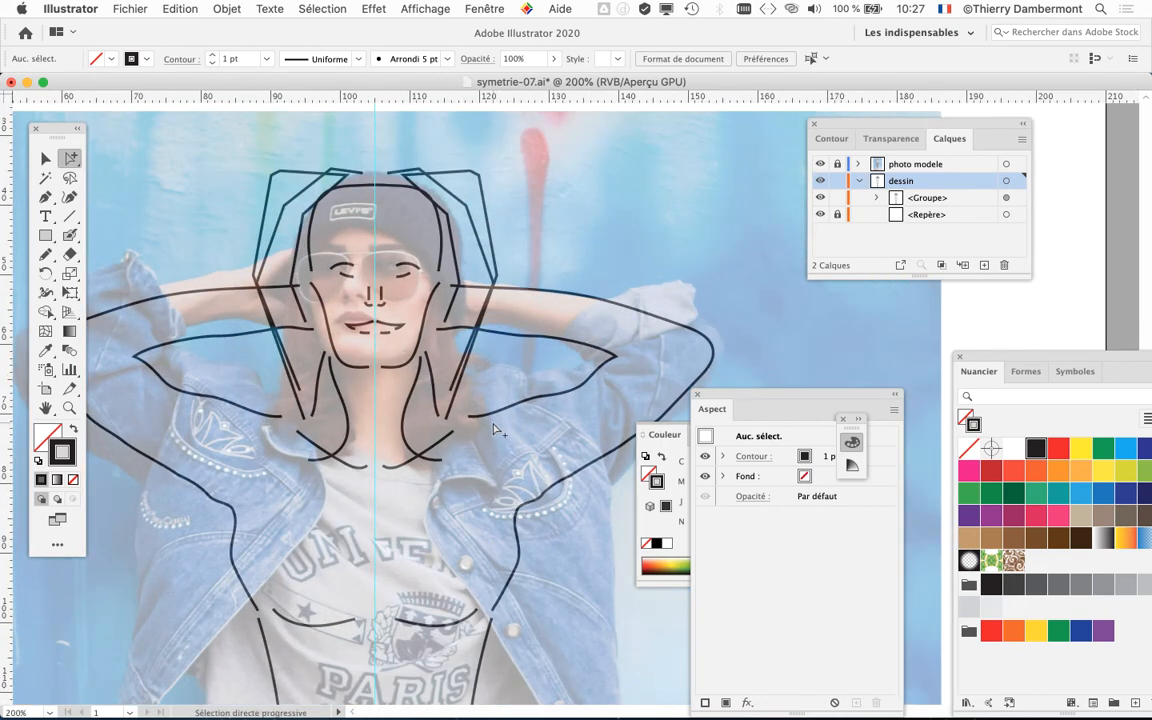